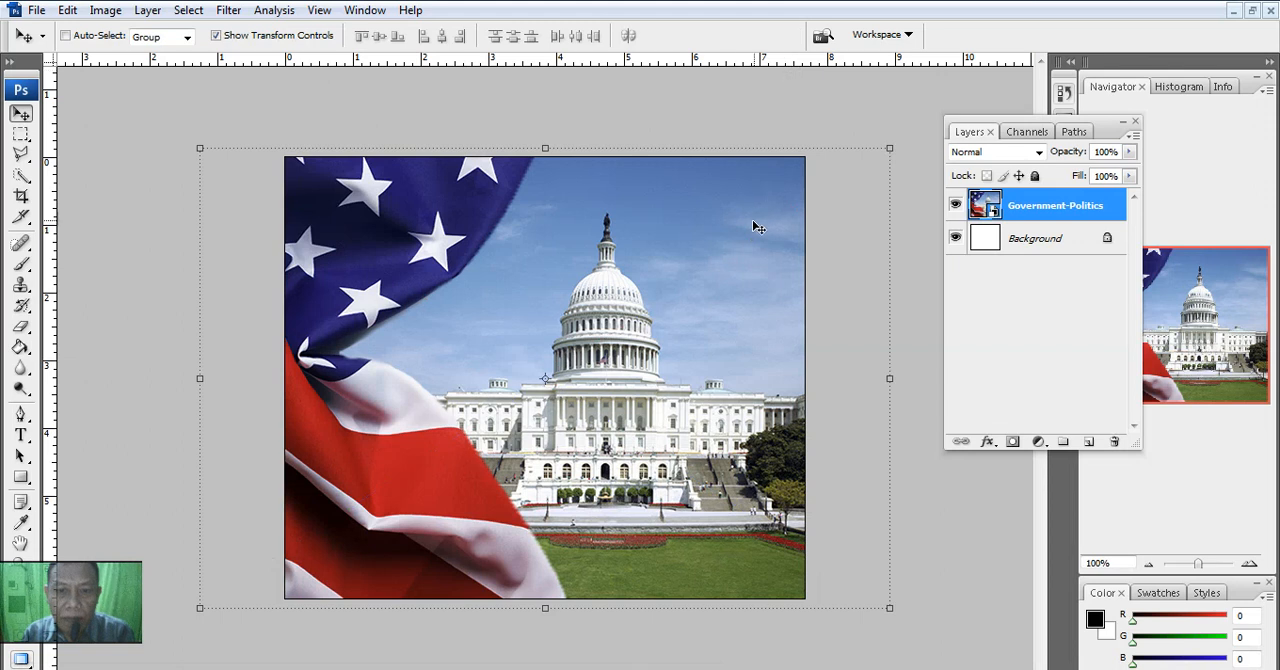
- Place person.png above the Government-Politics layer and scale it proportionally from its centre to about 53%
left_click(42, 12)
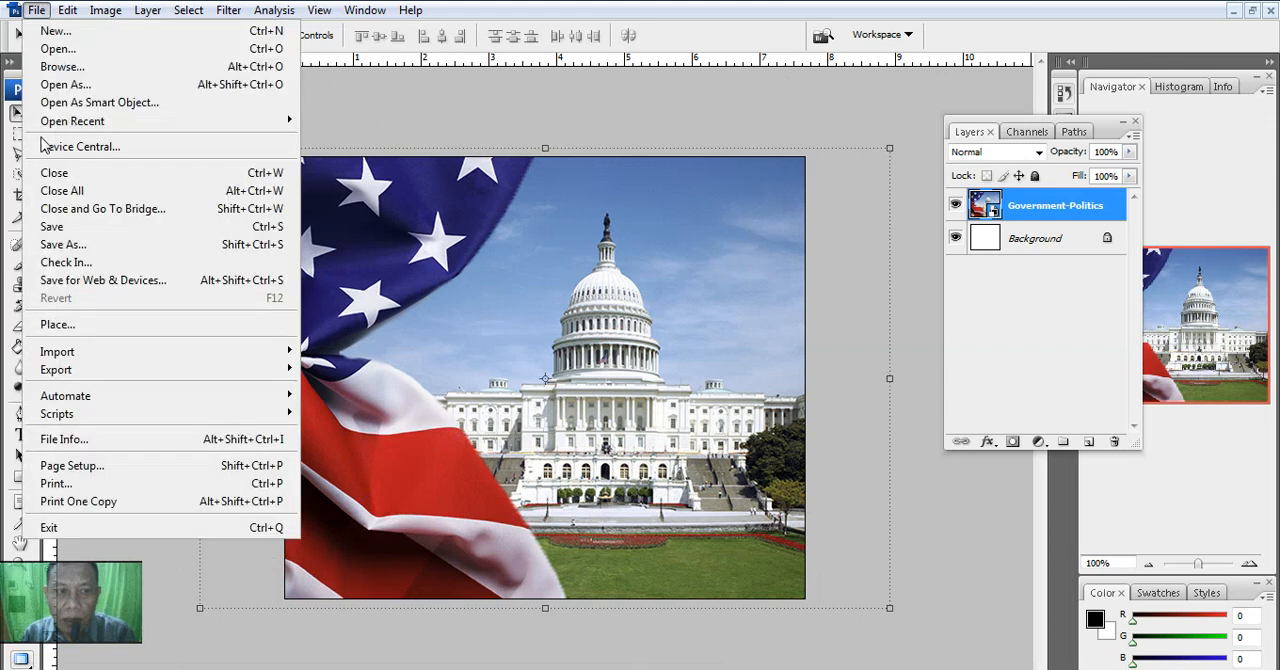
left_click(88, 325)
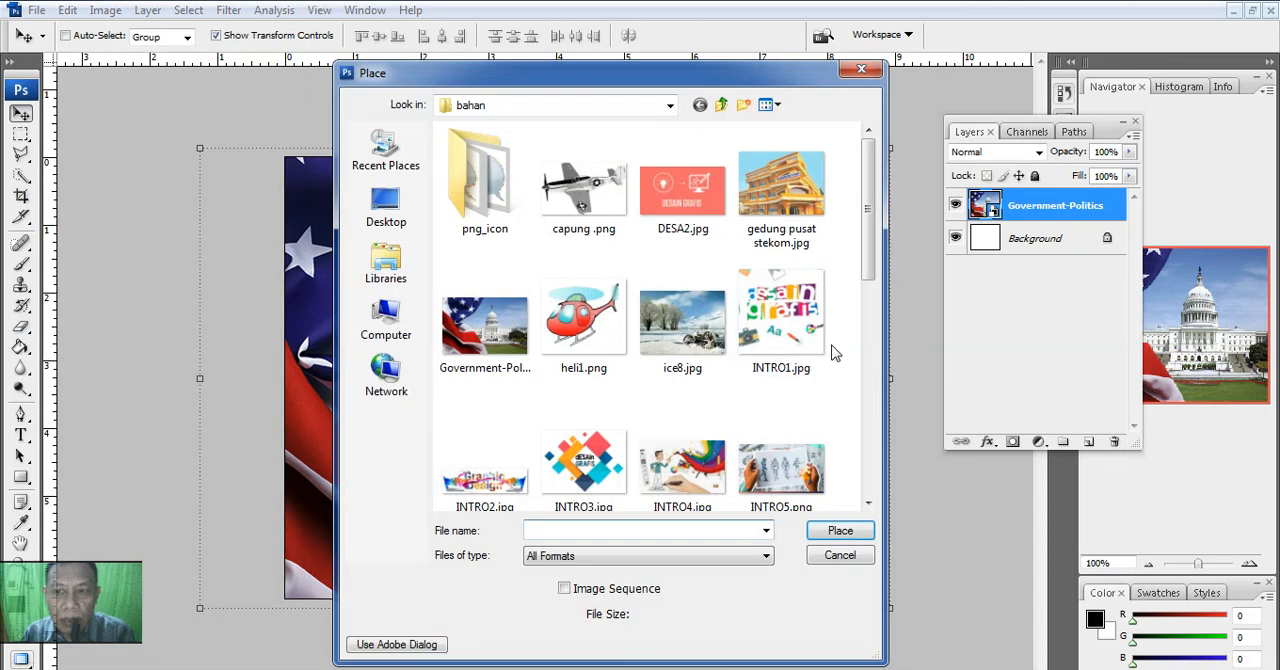
left_click_drag(868, 265, 868, 428)
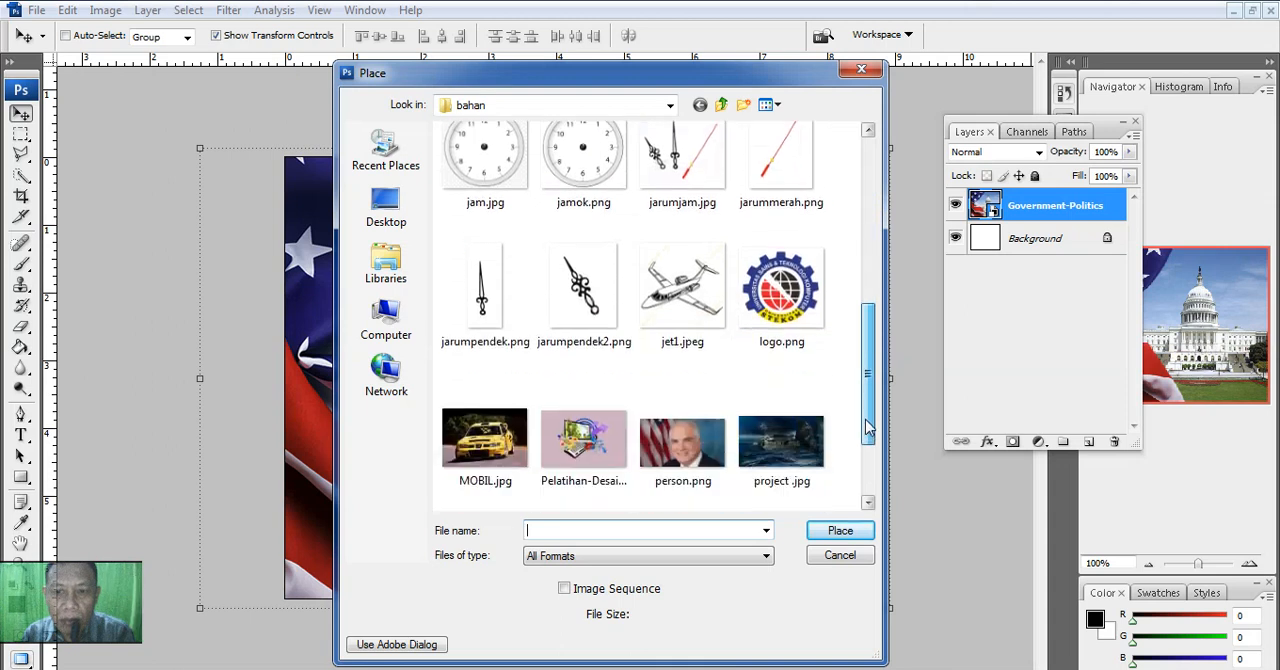
left_click(683, 440)
left_click(838, 530)
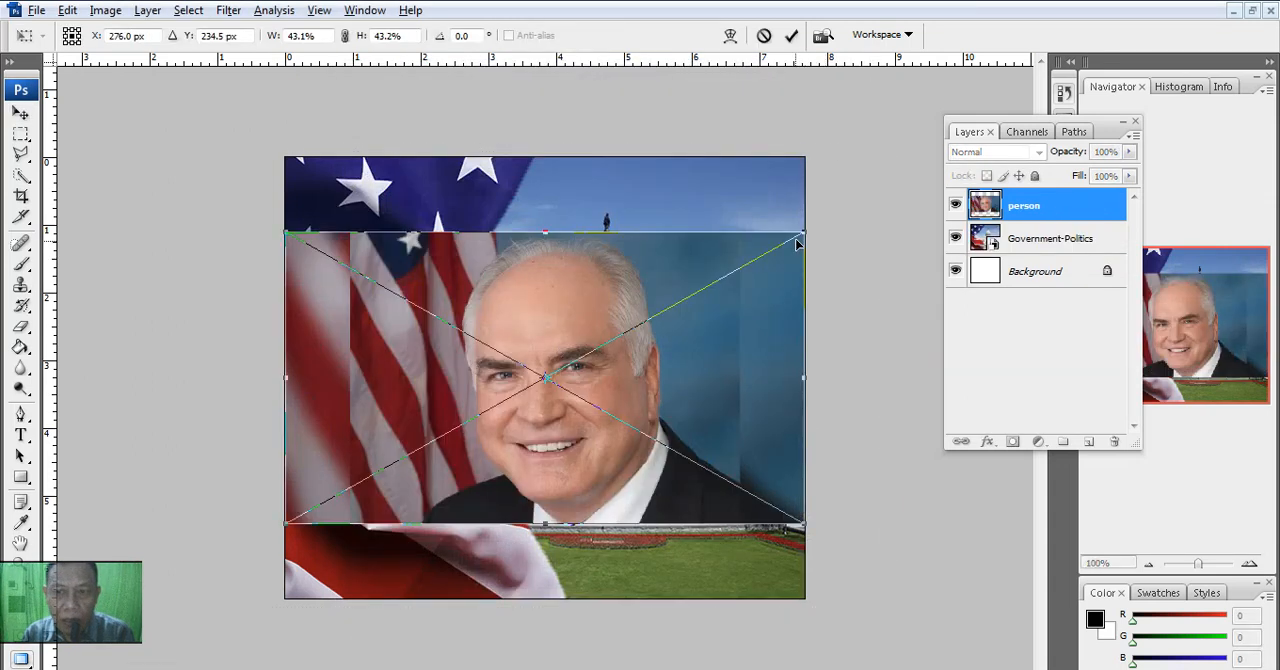
left_click_drag(802, 235, 865, 196)
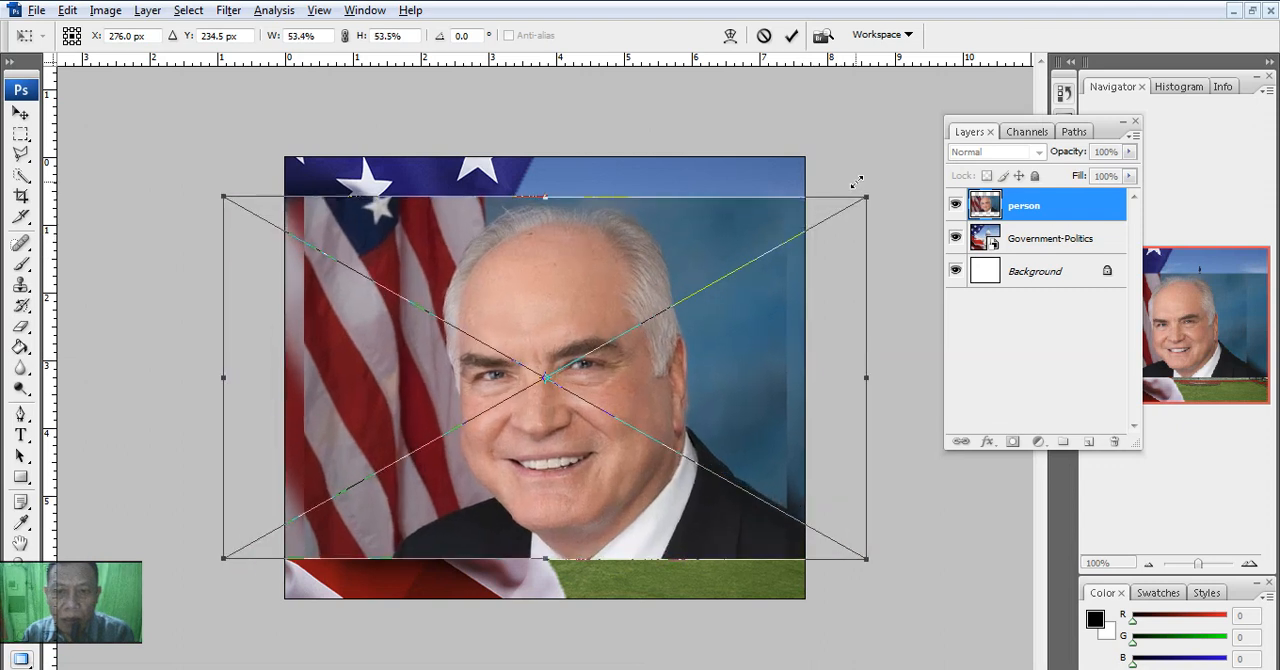
left_click(791, 37)
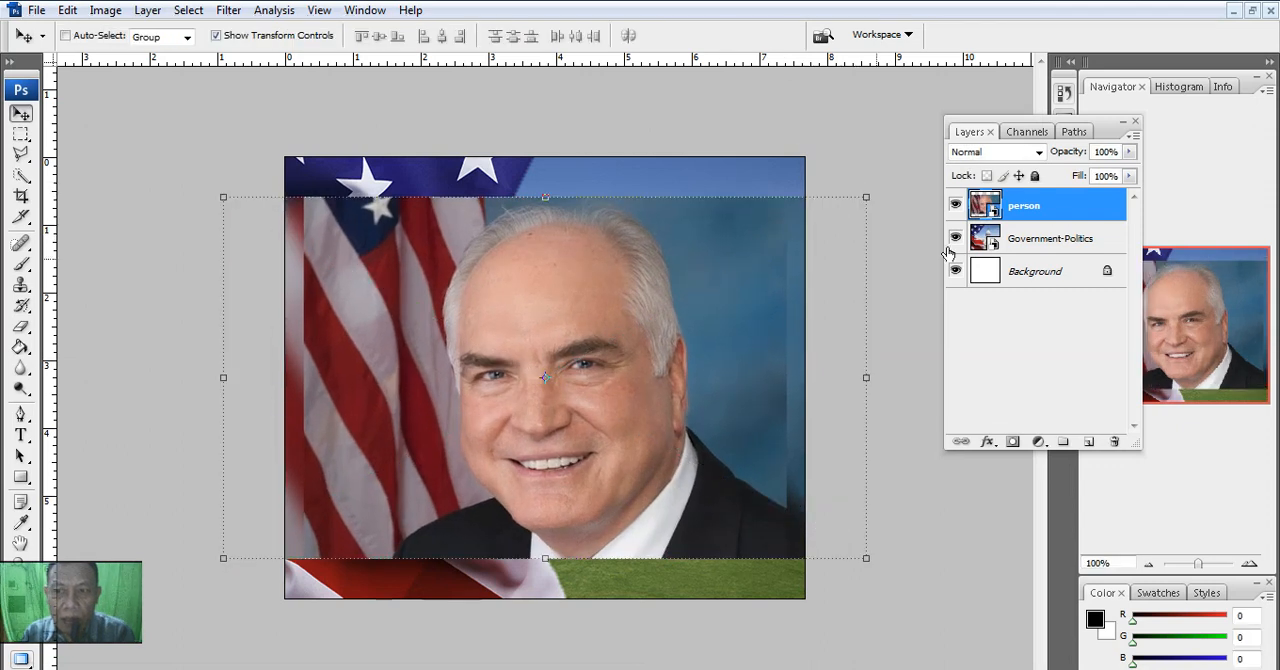
- Rasterize the person and Government-Politics layers, and turn off the transform controls with the person layer active
right_click(1041, 215)
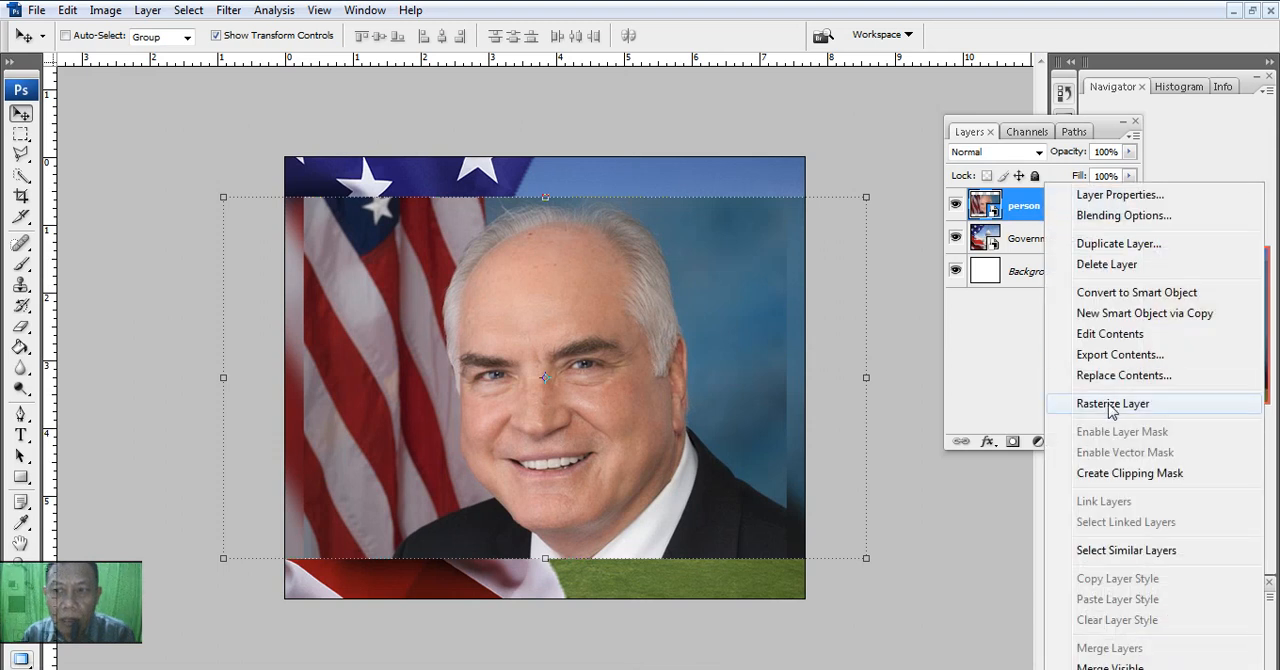
left_click(1089, 395)
right_click(1040, 242)
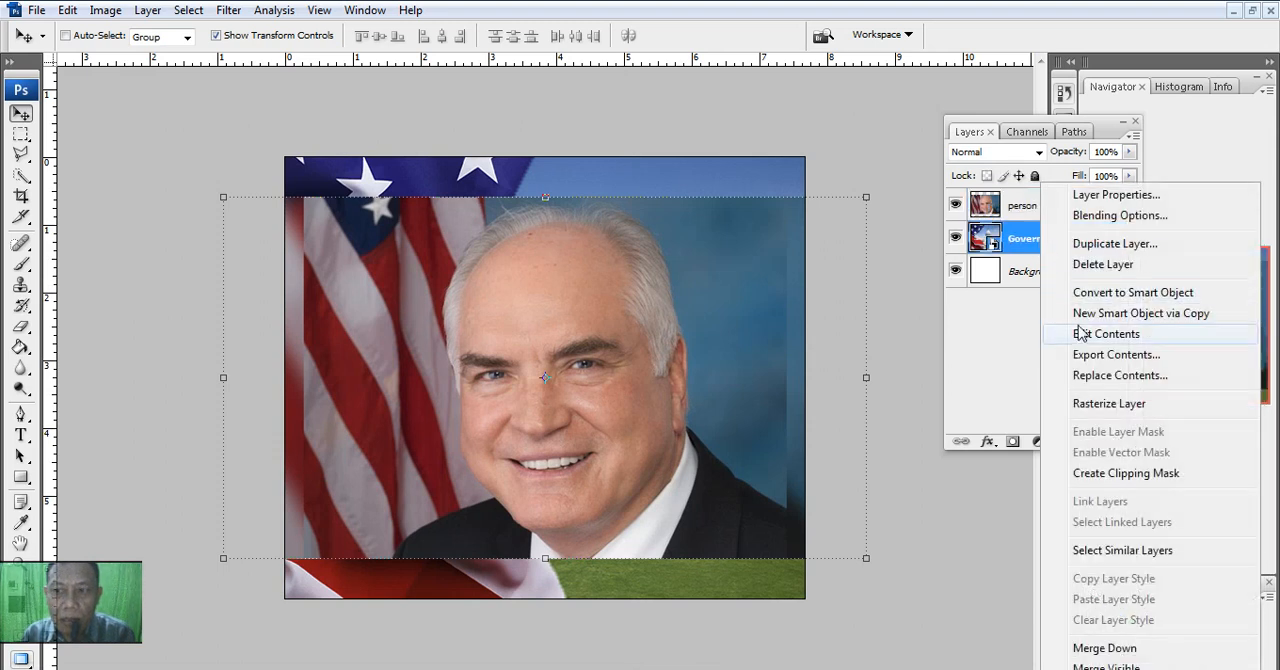
left_click(1100, 401)
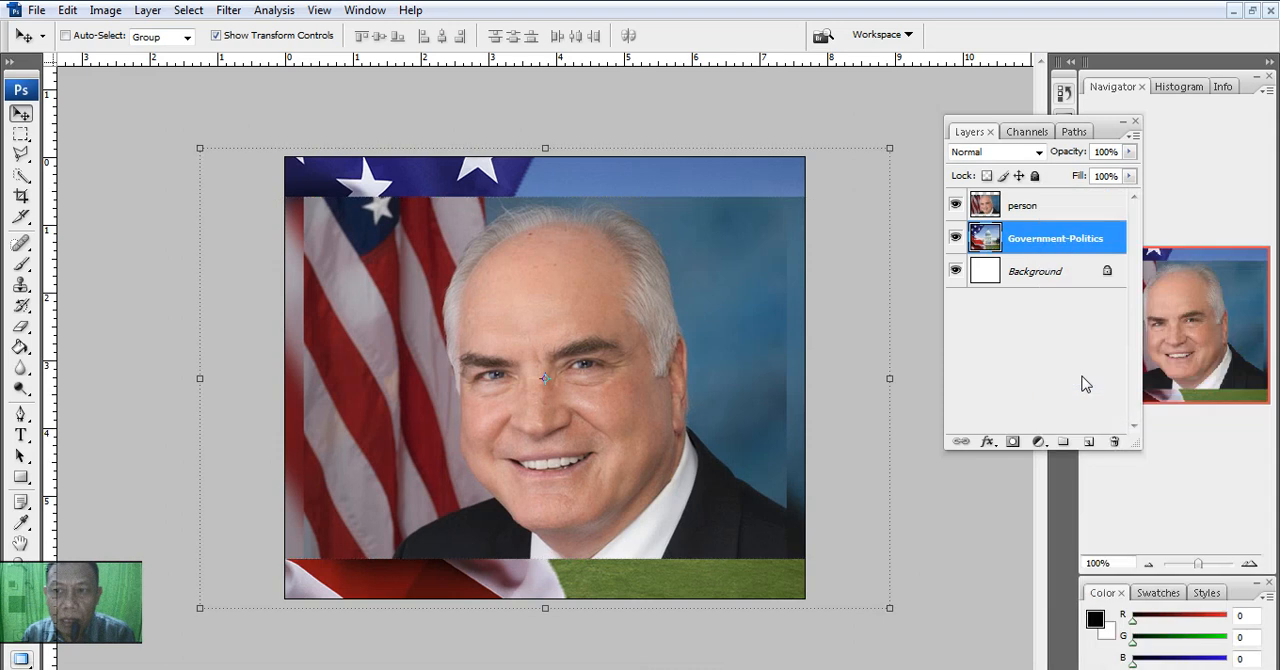
left_click(1012, 213)
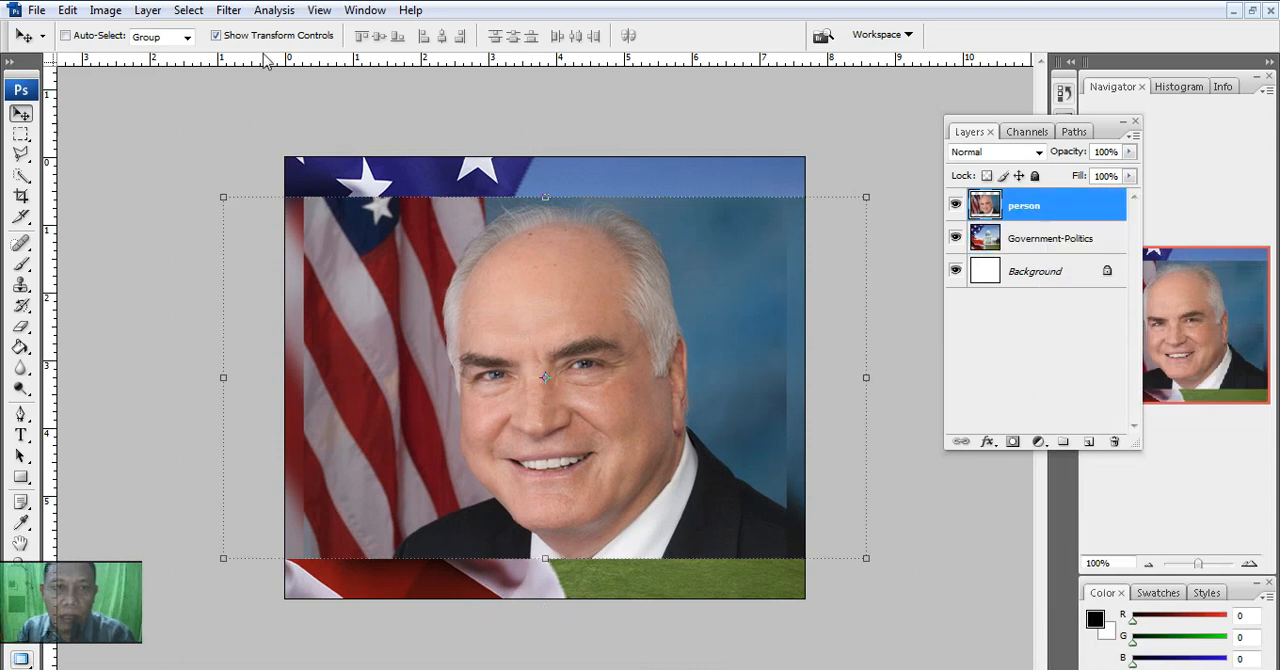
left_click(231, 38)
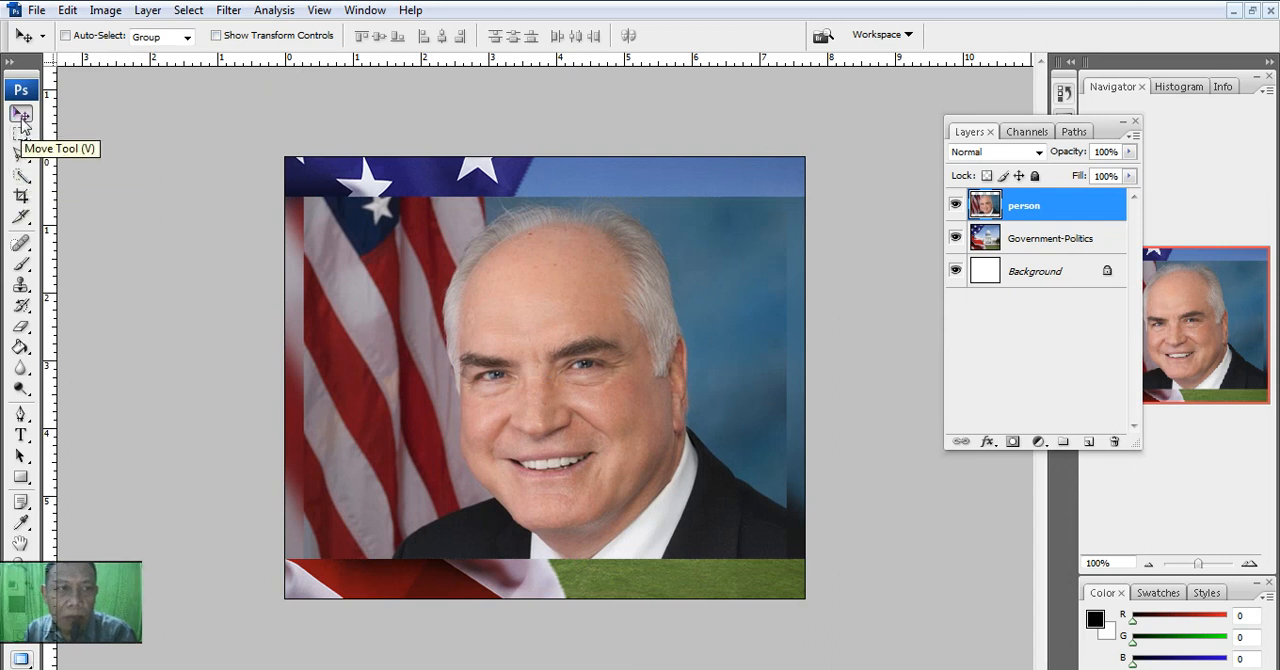
- Select the man's head and suit on the person layer with the Quick Selection tool
left_click(27, 182)
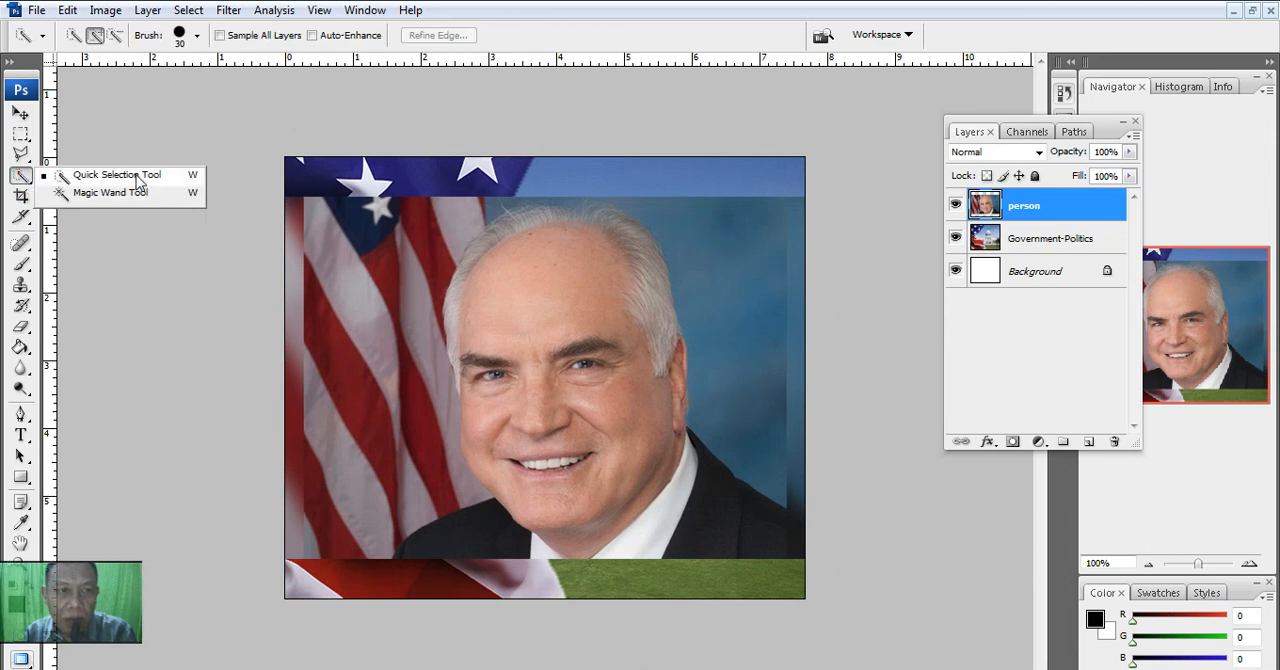
left_click(166, 180)
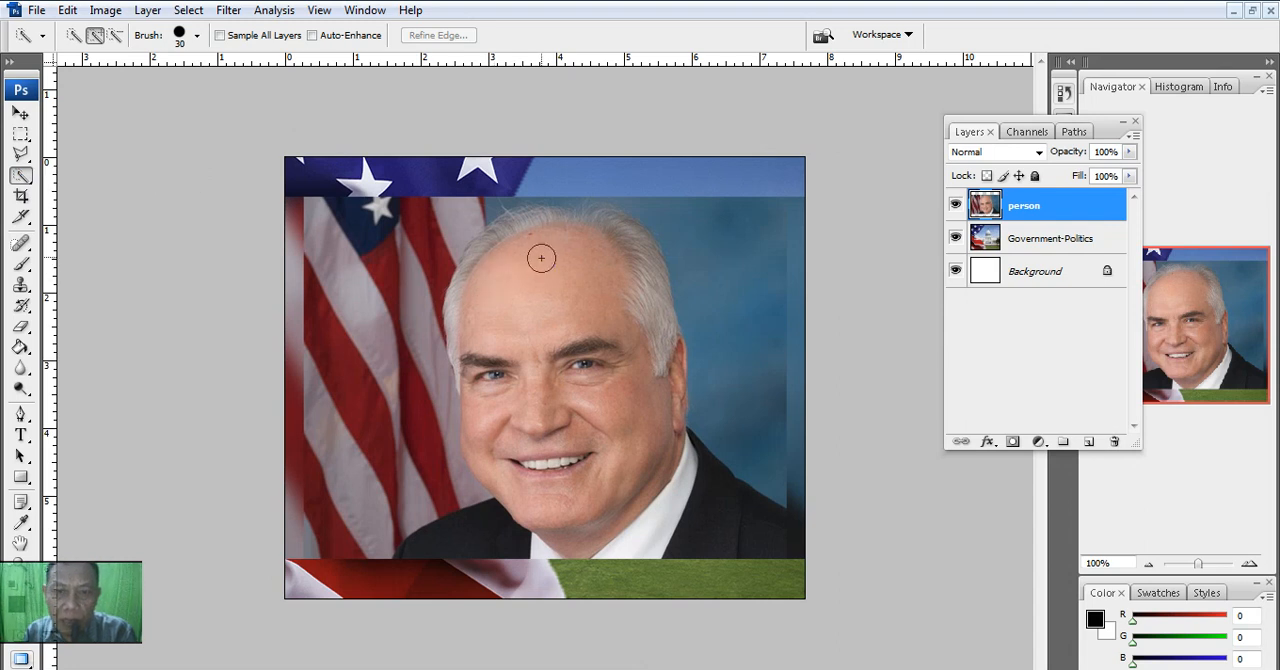
mouse_move(547, 228)
left_mouse_down()
mouse_move(622, 305)
mouse_move(632, 394)
mouse_move(590, 468)
mouse_move(508, 522)
mouse_move(674, 531)
mouse_move(690, 482)
left_mouse_up()
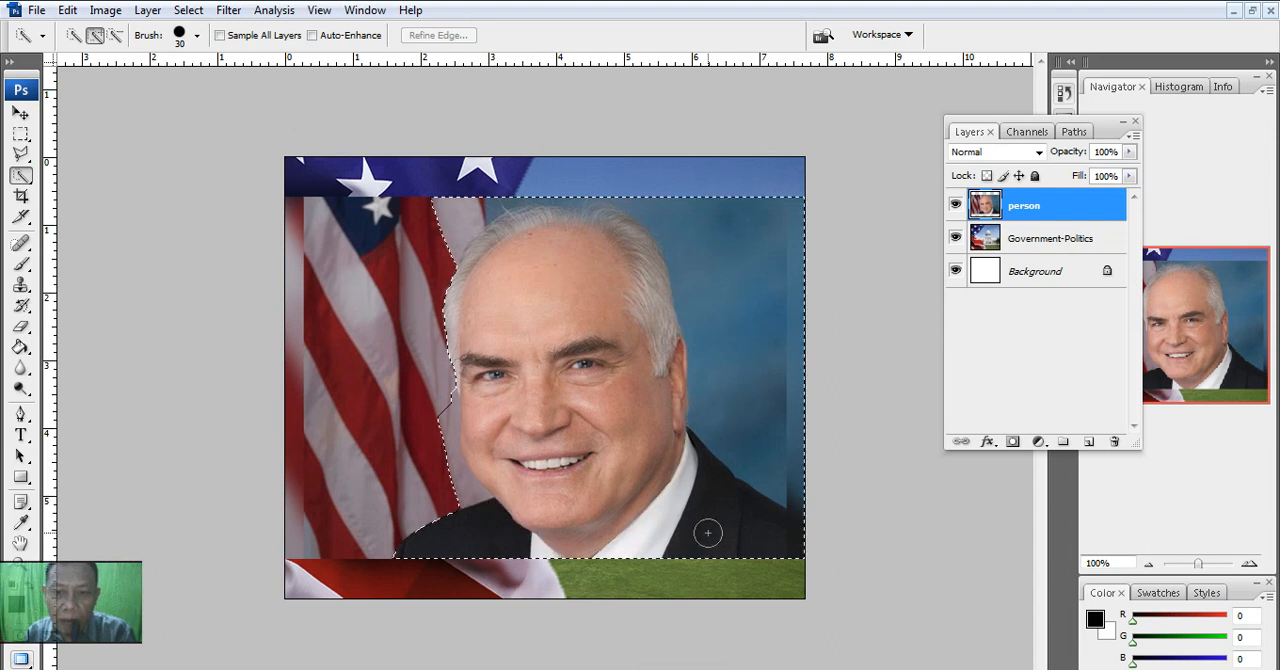
left_click_drag(710, 533, 714, 274)
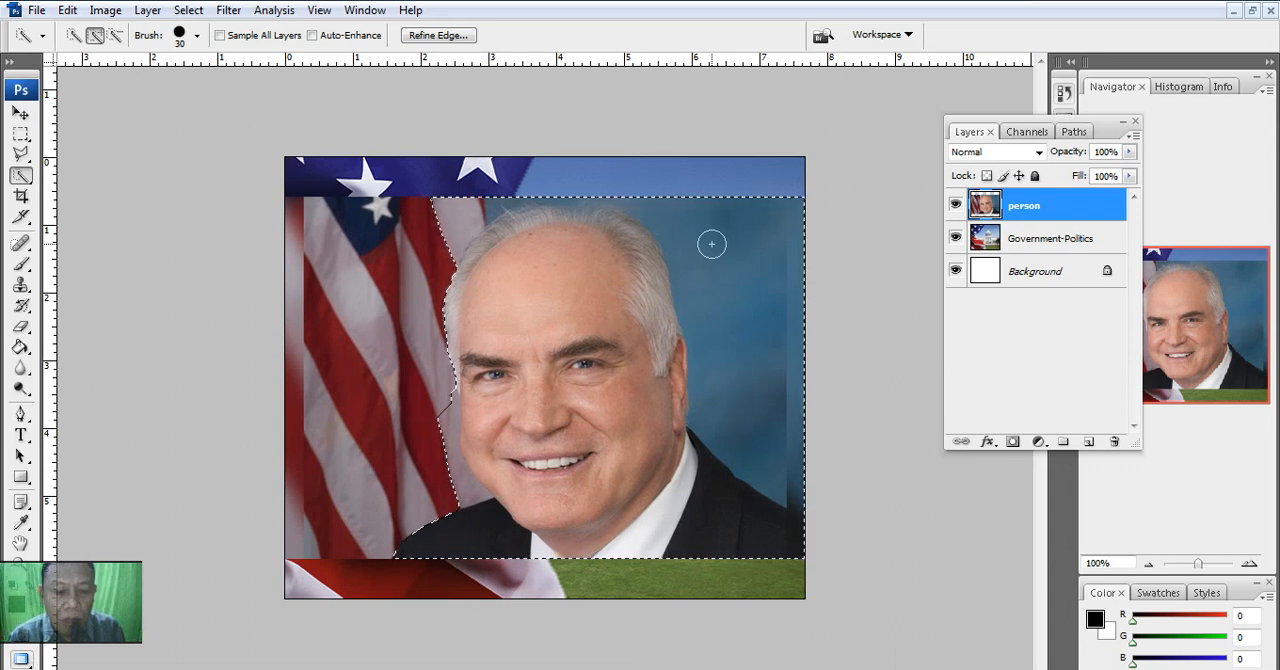
- Subtract the blue backdrop and the flag areas around the man's head from the selection
key("alt")
mouse_move(711, 243)
left_mouse_down()
mouse_move(720, 209)
mouse_move(721, 260)
mouse_move(730, 220)
mouse_move(783, 251)
mouse_move(731, 337)
mouse_move(735, 390)
left_mouse_up()
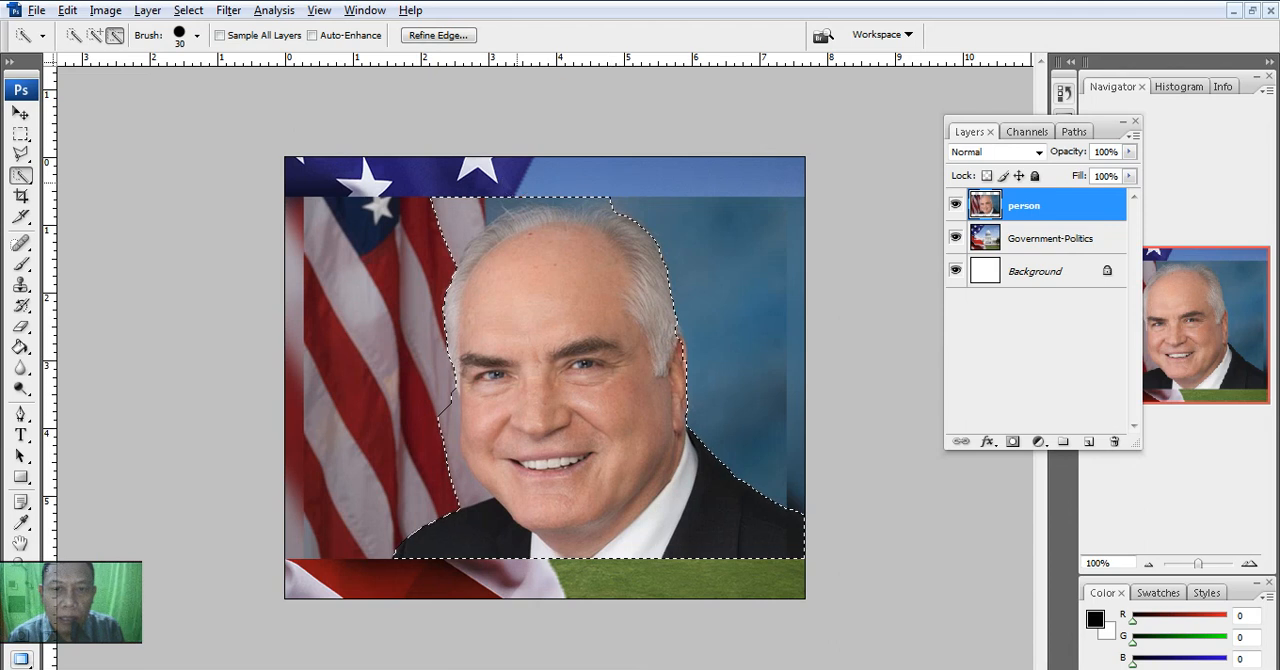
left_click(453, 205)
left_click(524, 191)
left_click(548, 188)
left_click(614, 187)
left_click(575, 188)
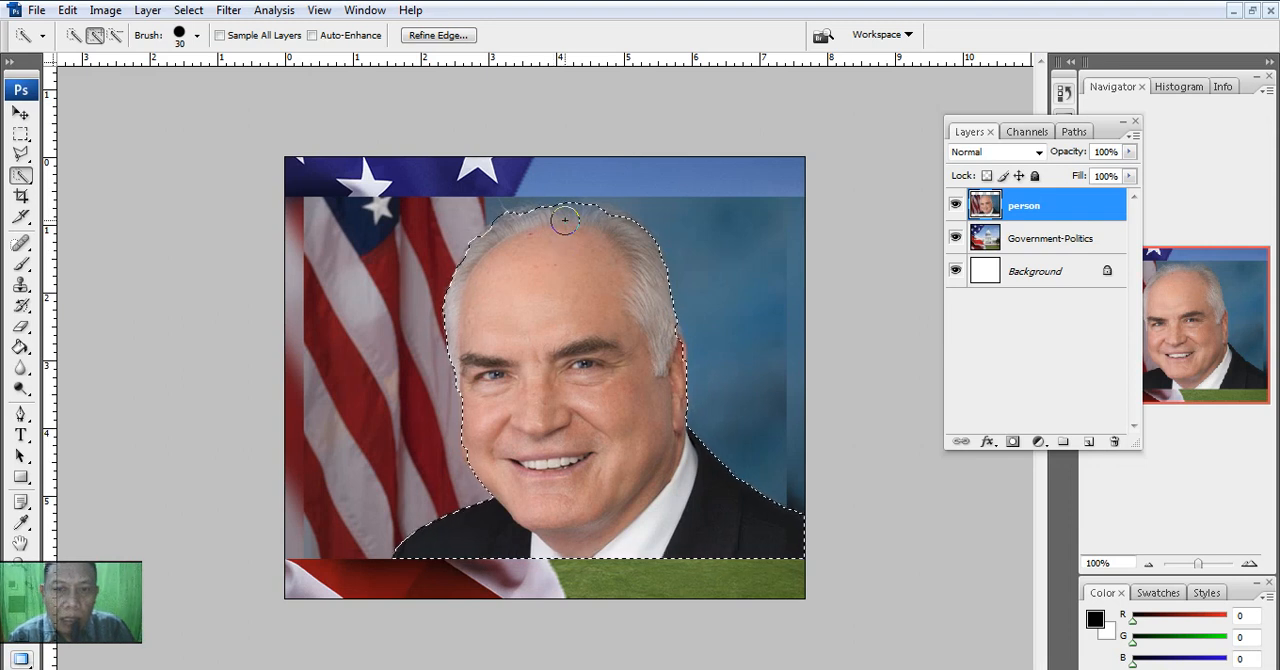
- Refine the selection edge with Contrast 65%, Smooth 43, Feather 5.1 px and Contract/Expand -9%
right_click(564, 220)
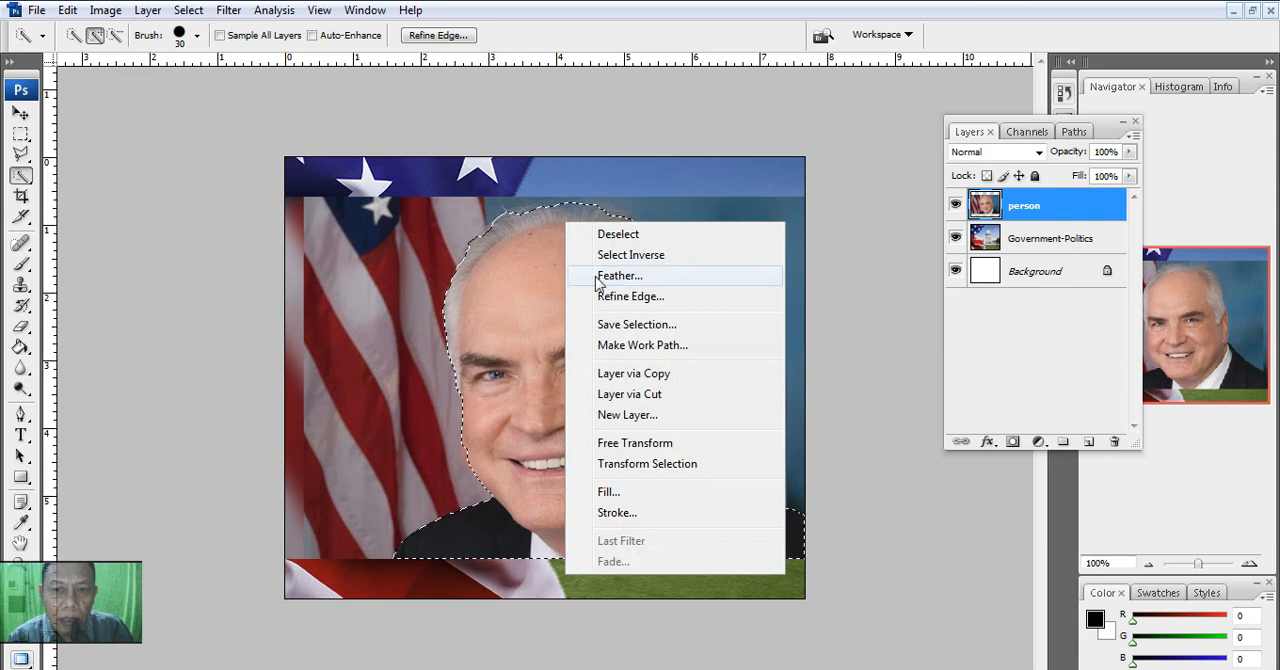
left_click(677, 296)
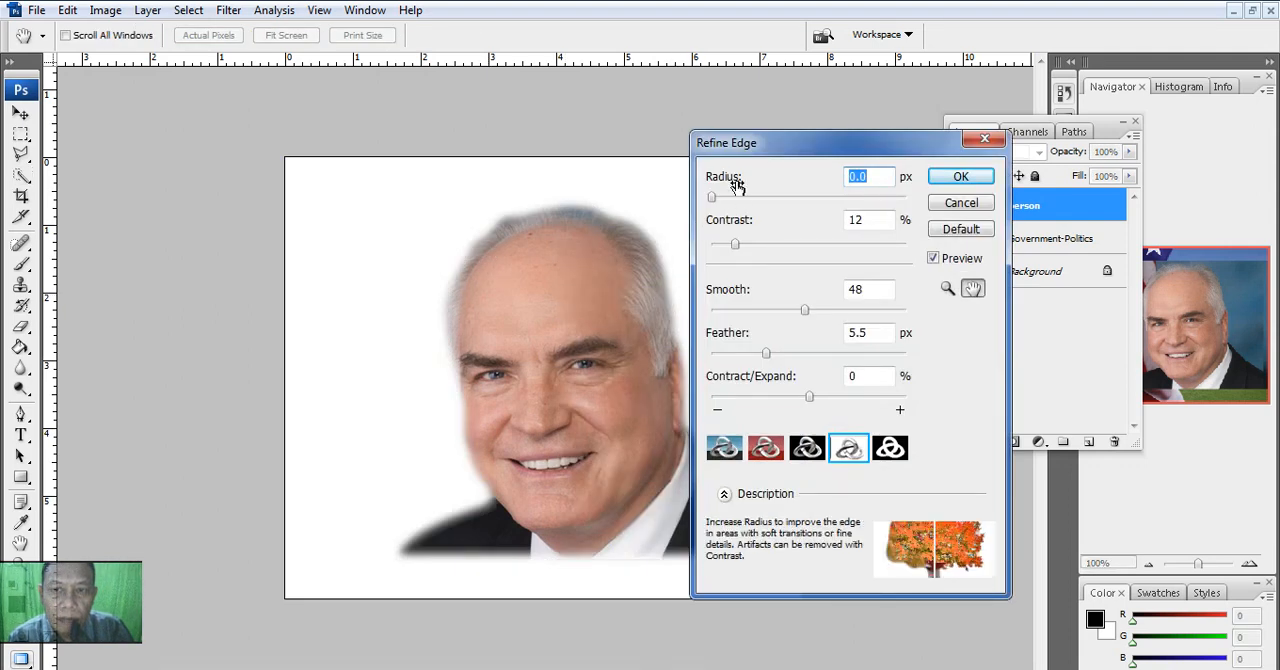
left_click_drag(766, 143, 828, 118)
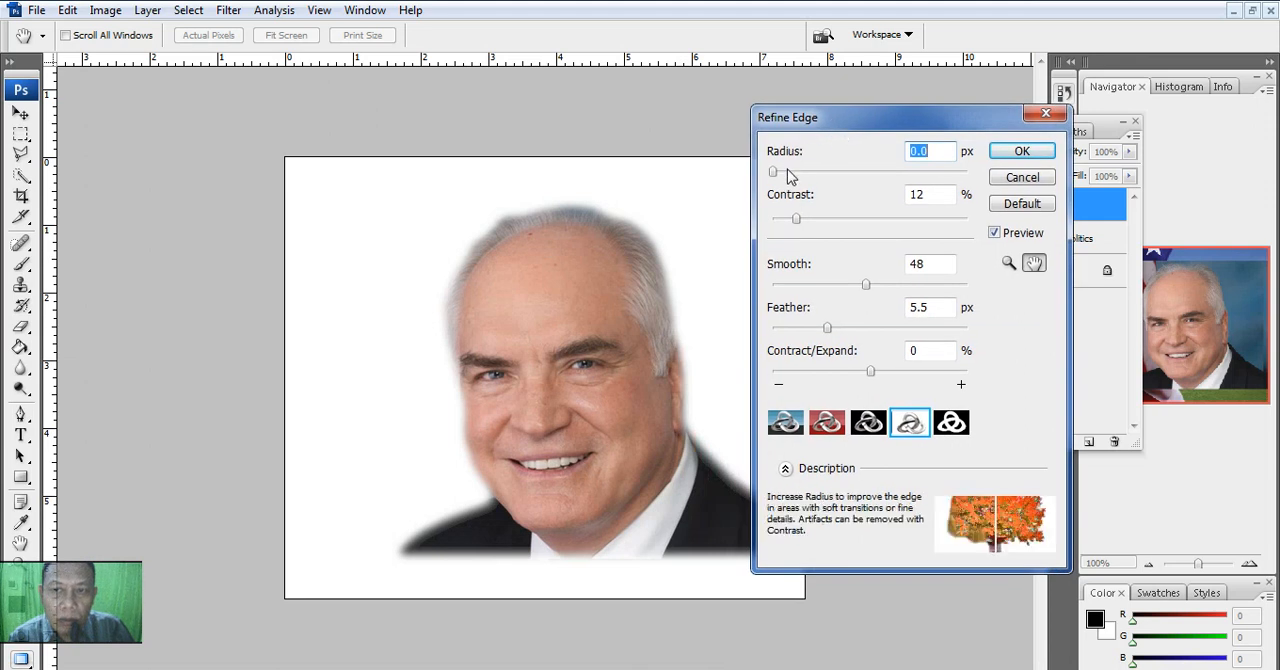
mouse_move(776, 173)
left_mouse_down()
mouse_move(828, 178)
mouse_move(766, 172)
left_mouse_up()
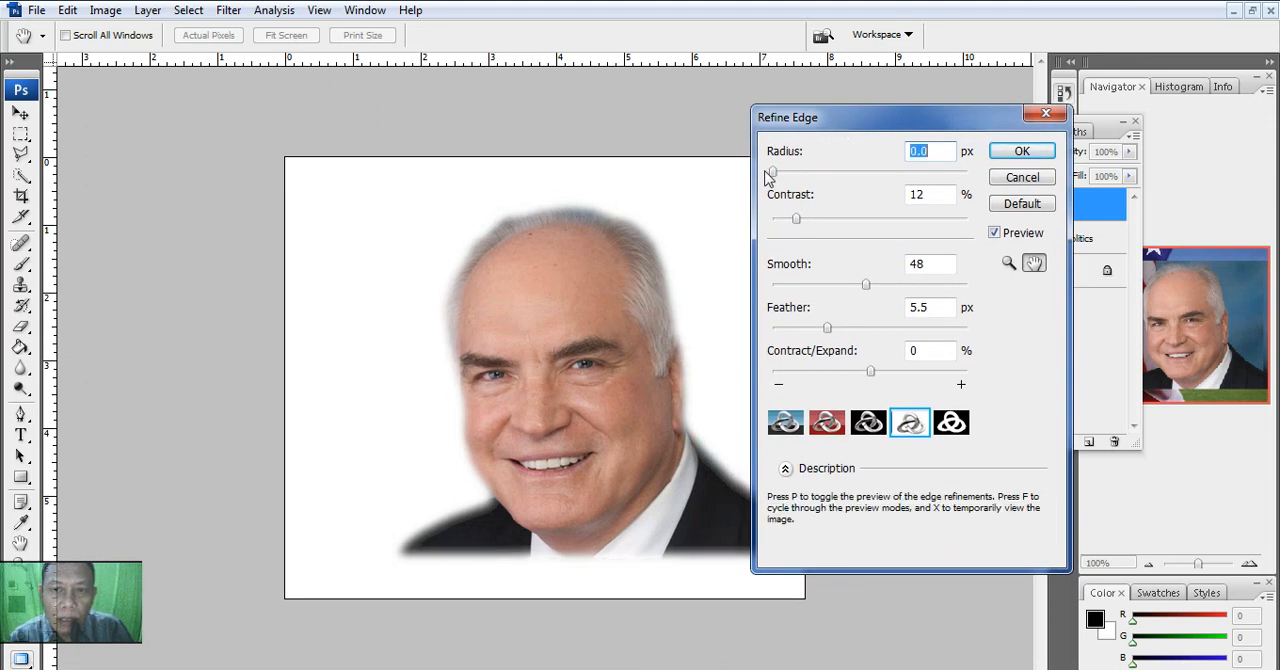
left_click_drag(797, 219, 900, 230)
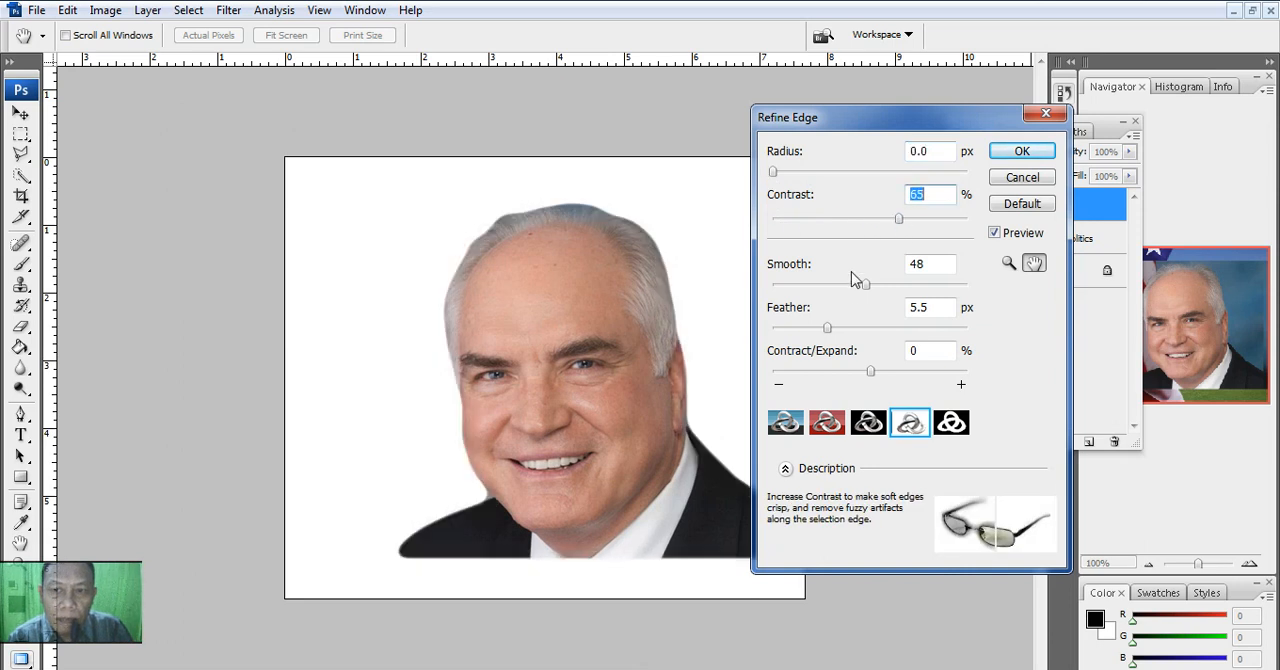
left_click_drag(865, 285, 783, 289)
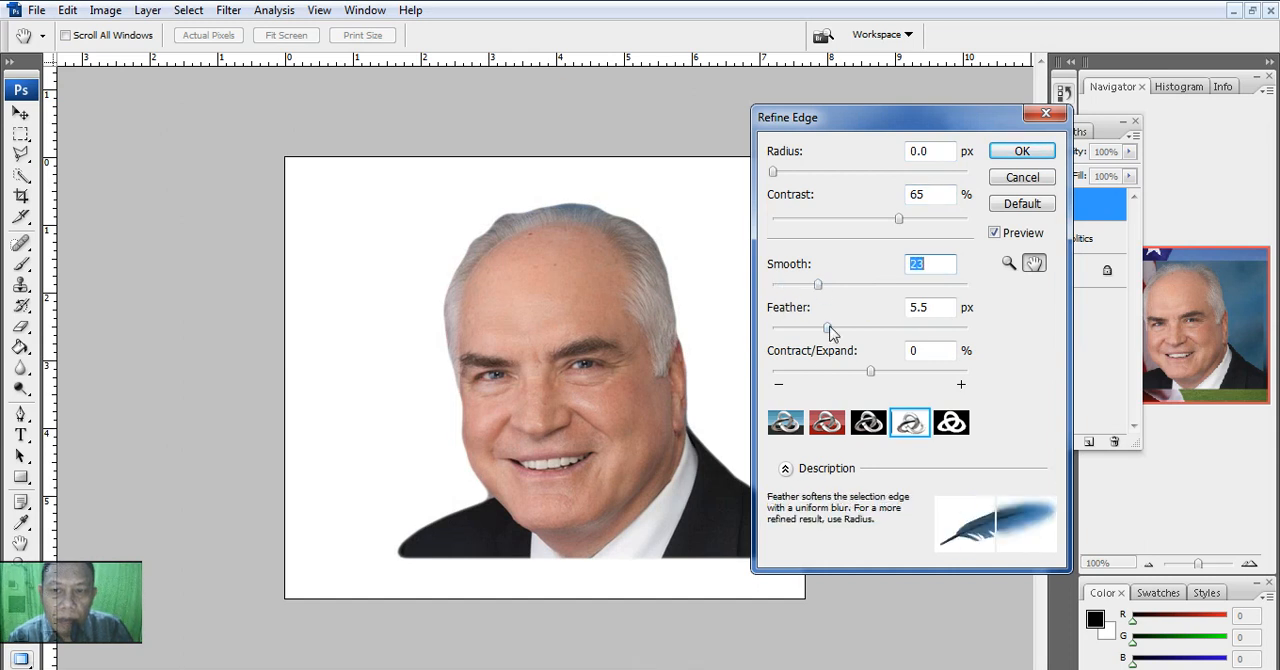
left_click_drag(826, 329, 786, 336)
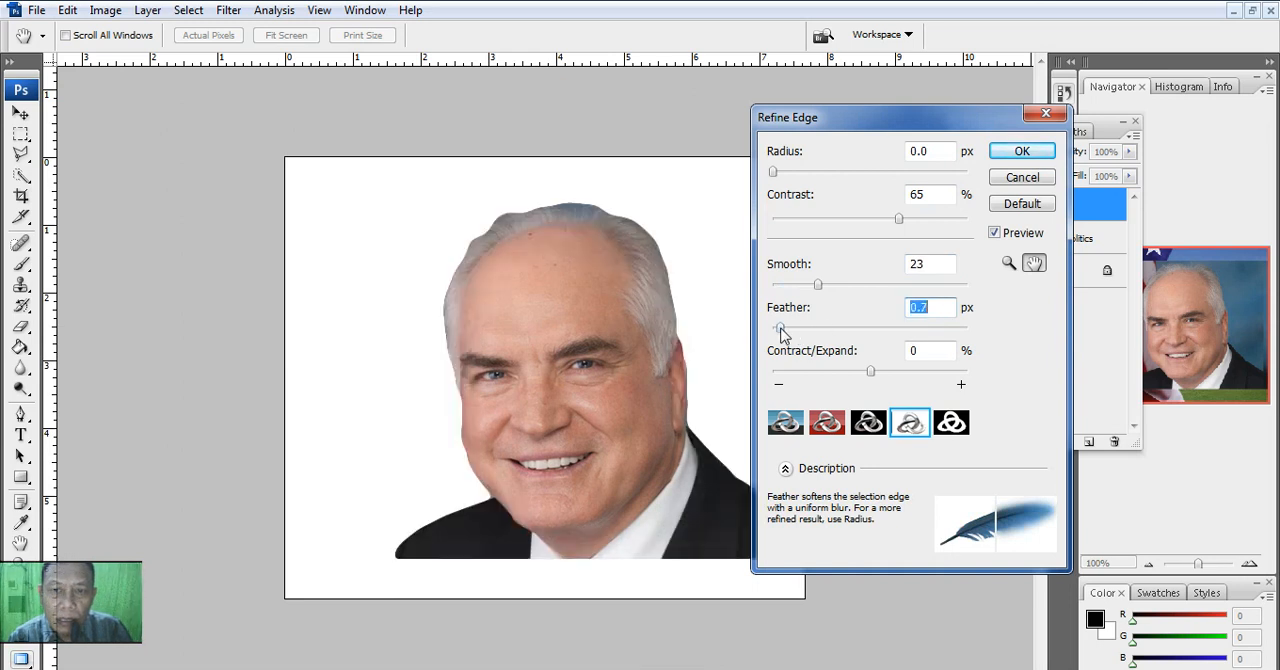
left_click_drag(820, 287, 855, 289)
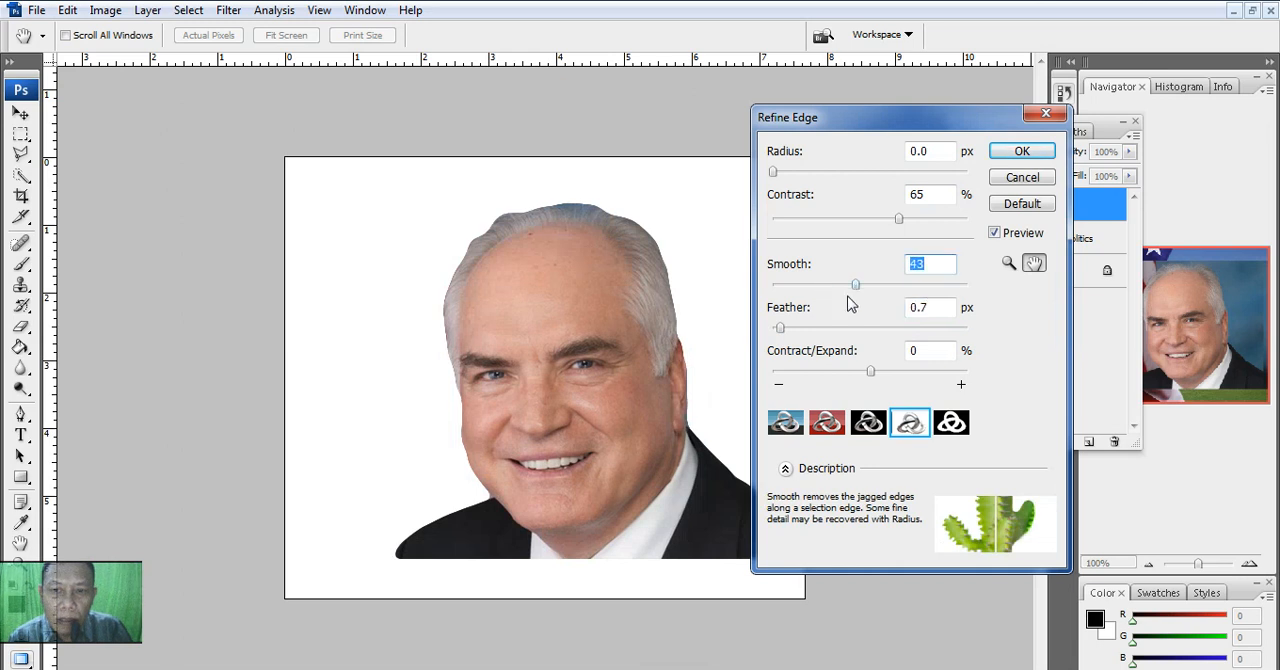
mouse_move(870, 372)
left_mouse_down()
mouse_move(918, 377)
mouse_move(849, 375)
mouse_move(862, 375)
left_mouse_up()
left_click_drag(780, 328, 827, 334)
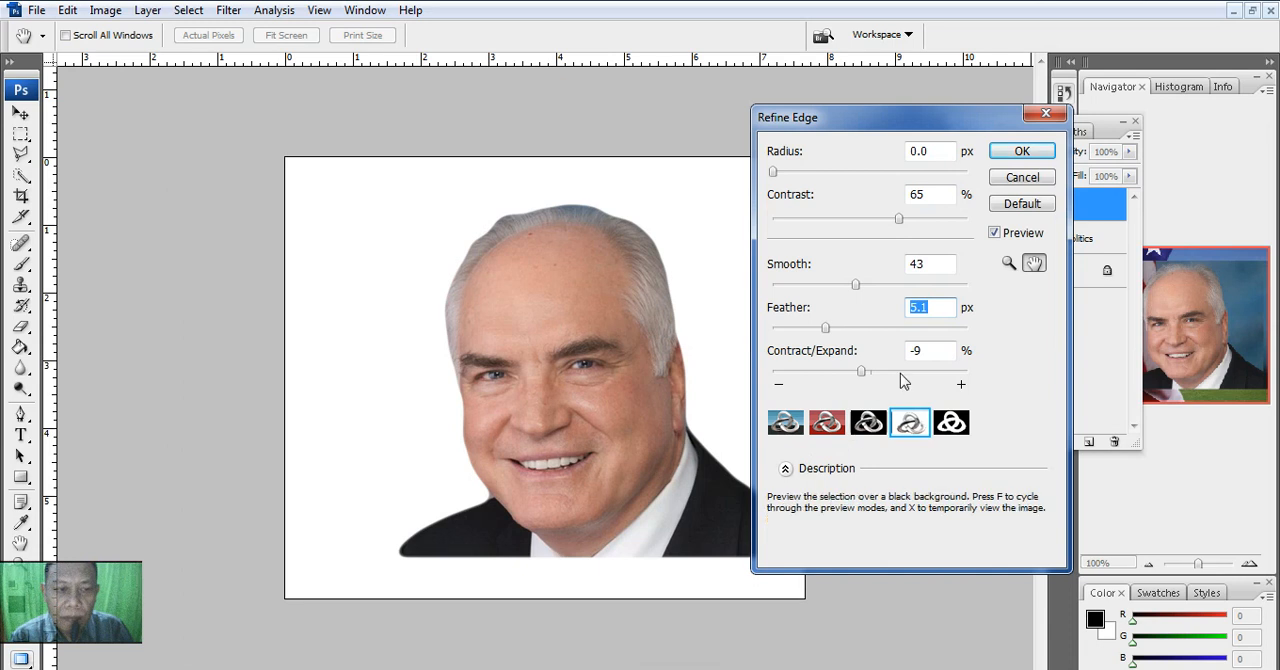
left_click(1010, 160)
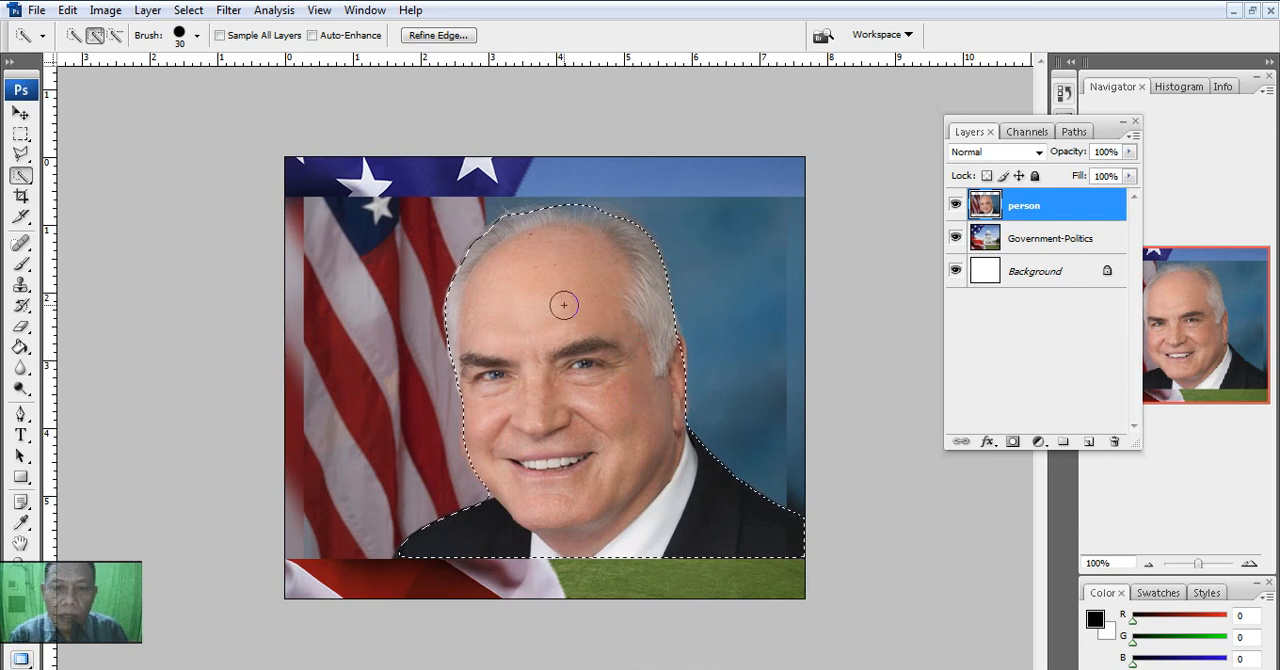
- Copy the selected man and paste him as a new layer above Government-Politics, with the person layer hidden
left_click(67, 10)
left_click(86, 137)
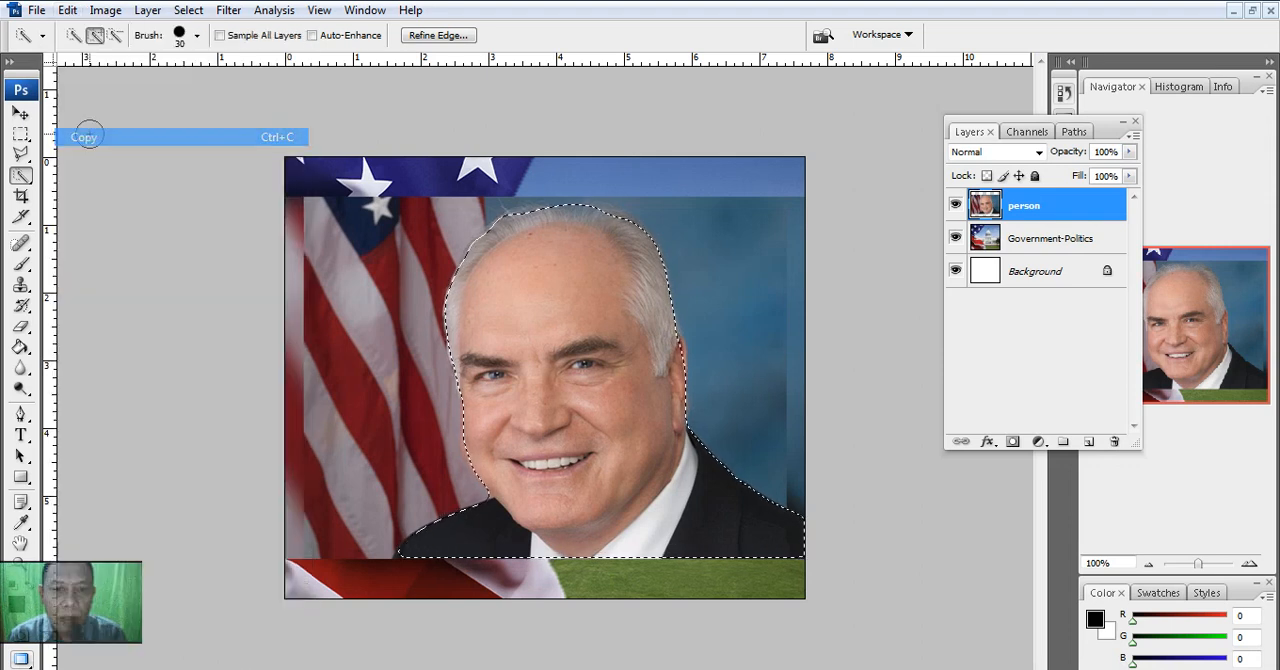
left_click(1071, 243)
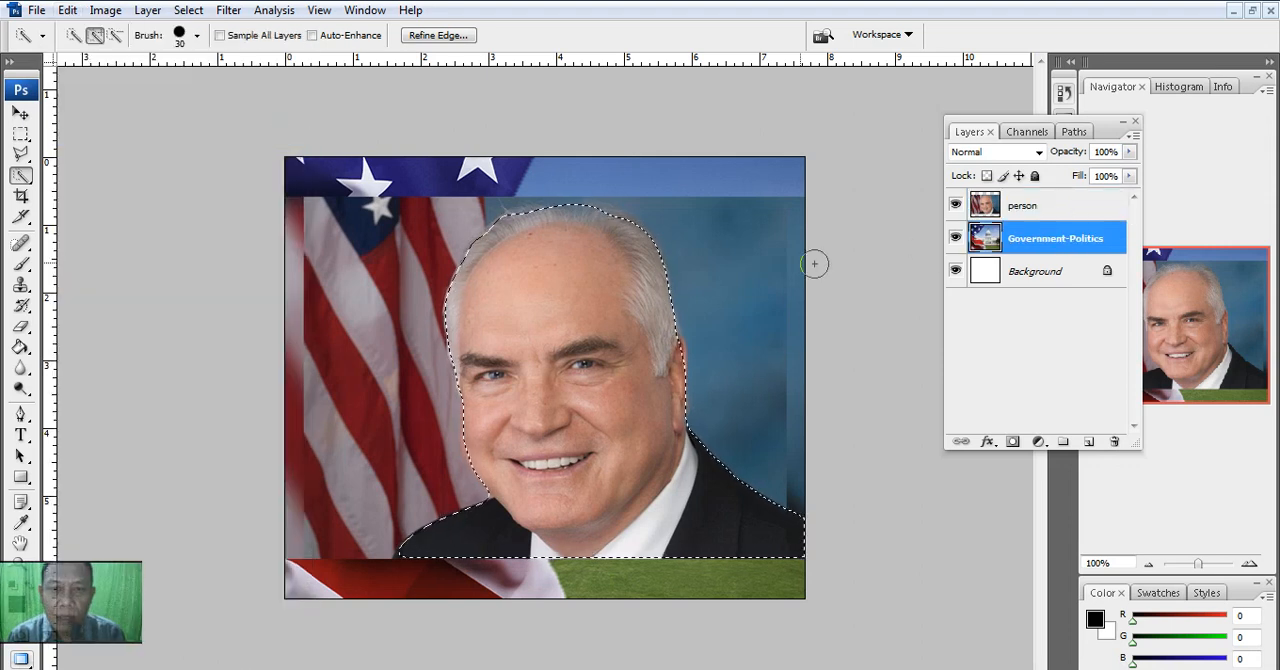
left_click(955, 205)
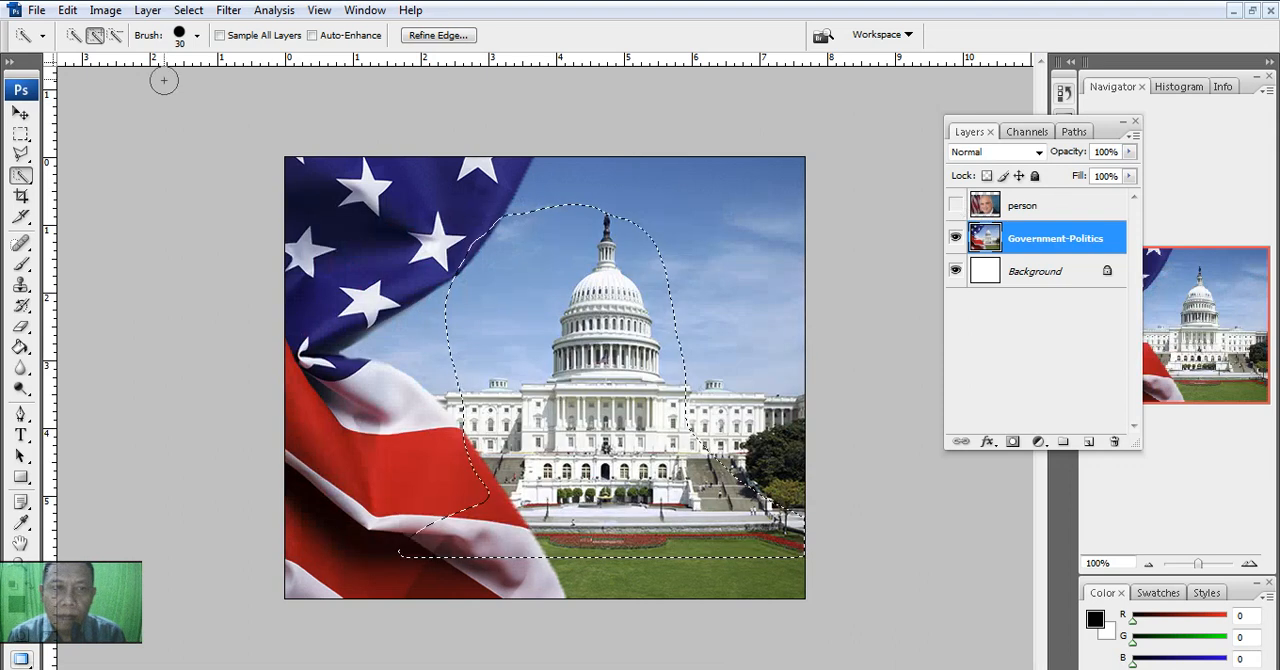
left_click(67, 10)
left_click(106, 172)
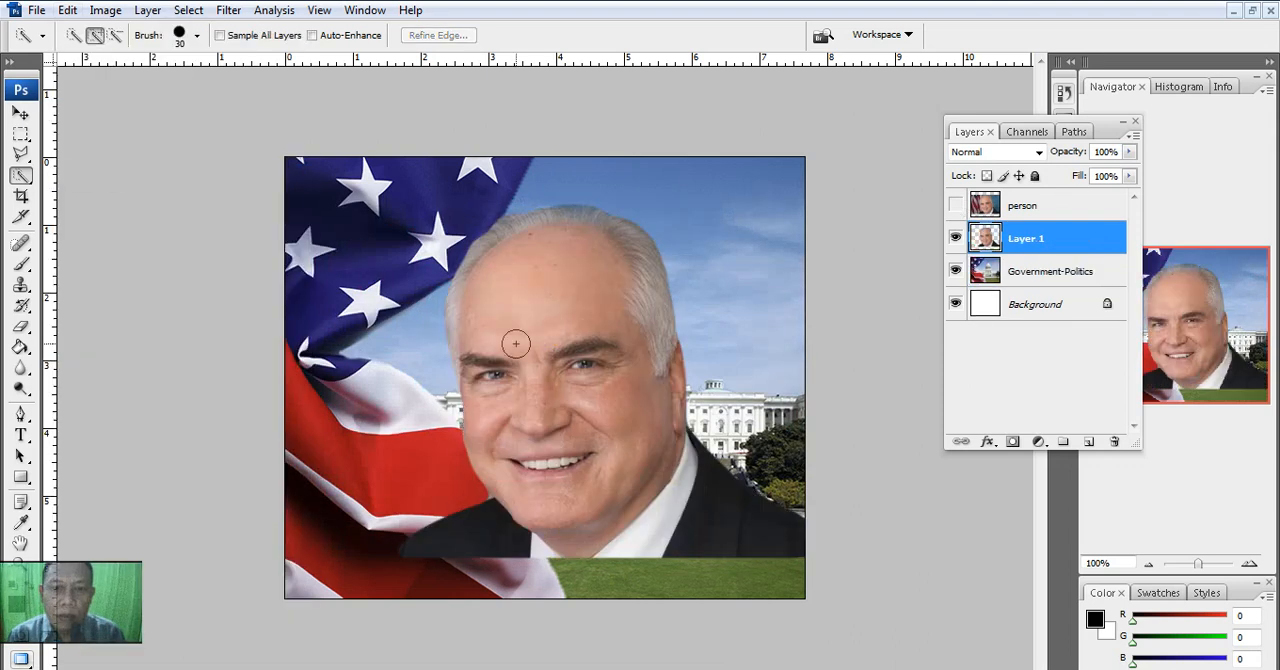
- Move the pasted cutout down to the canvas's lower edge, and hide its layer while showing the person layer
left_click(20, 113)
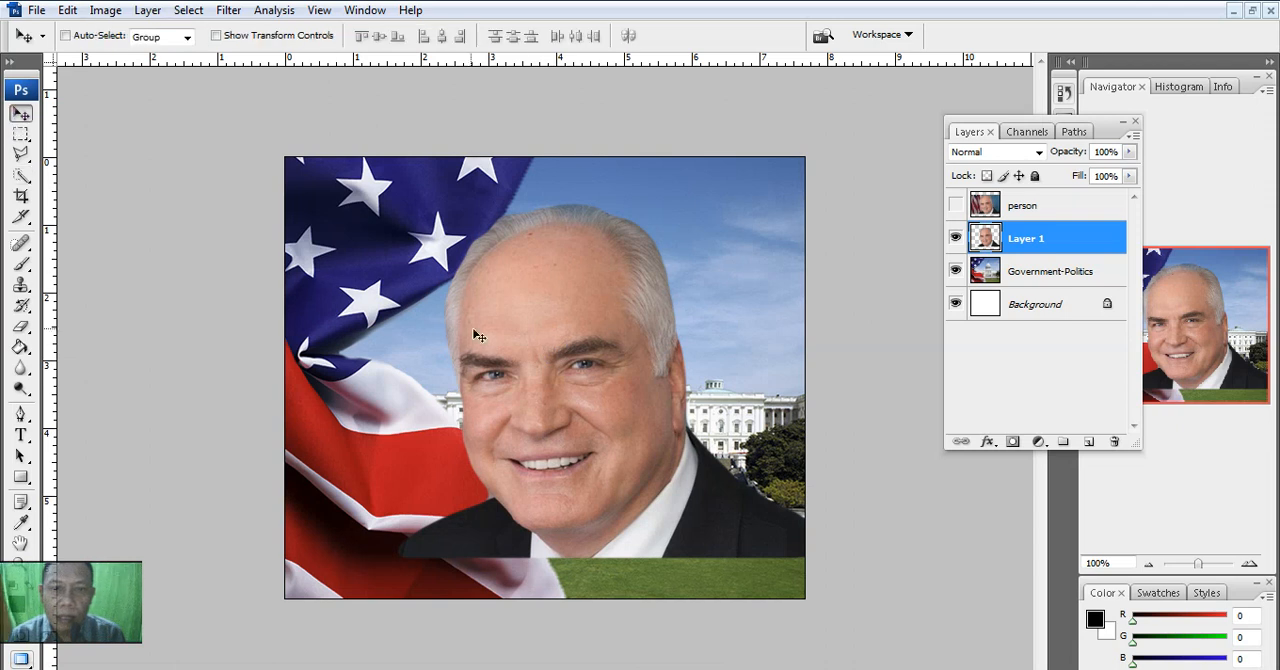
left_click_drag(540, 329, 556, 368)
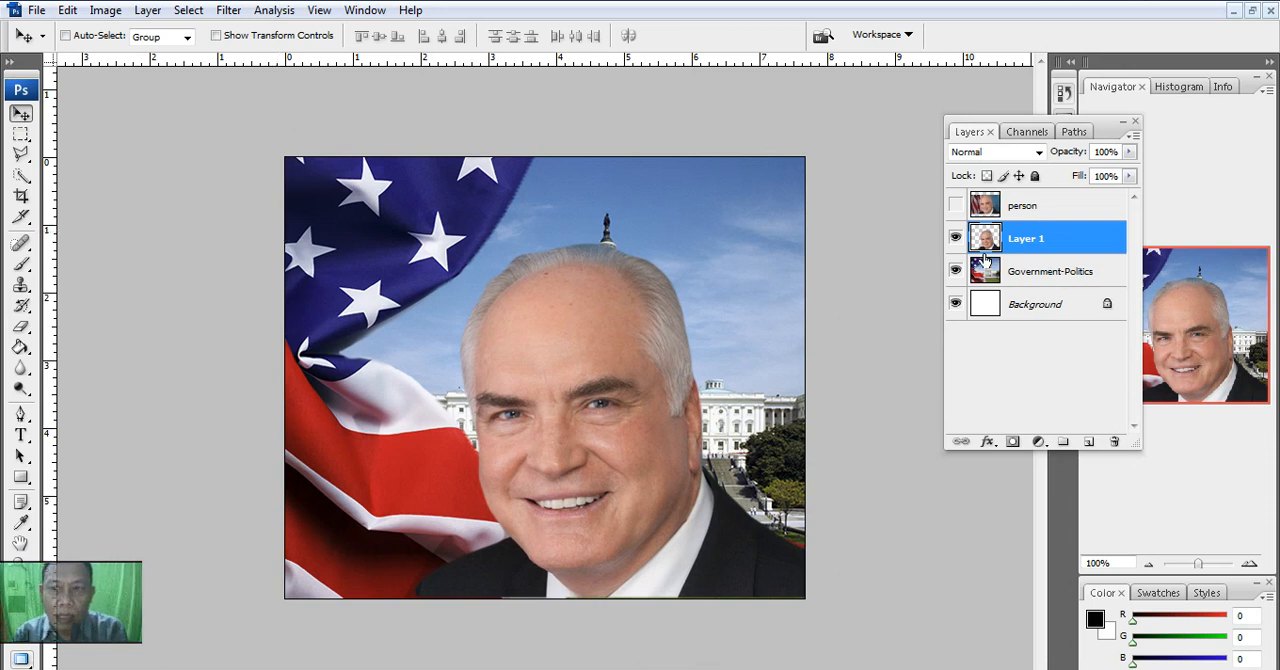
left_click(956, 238)
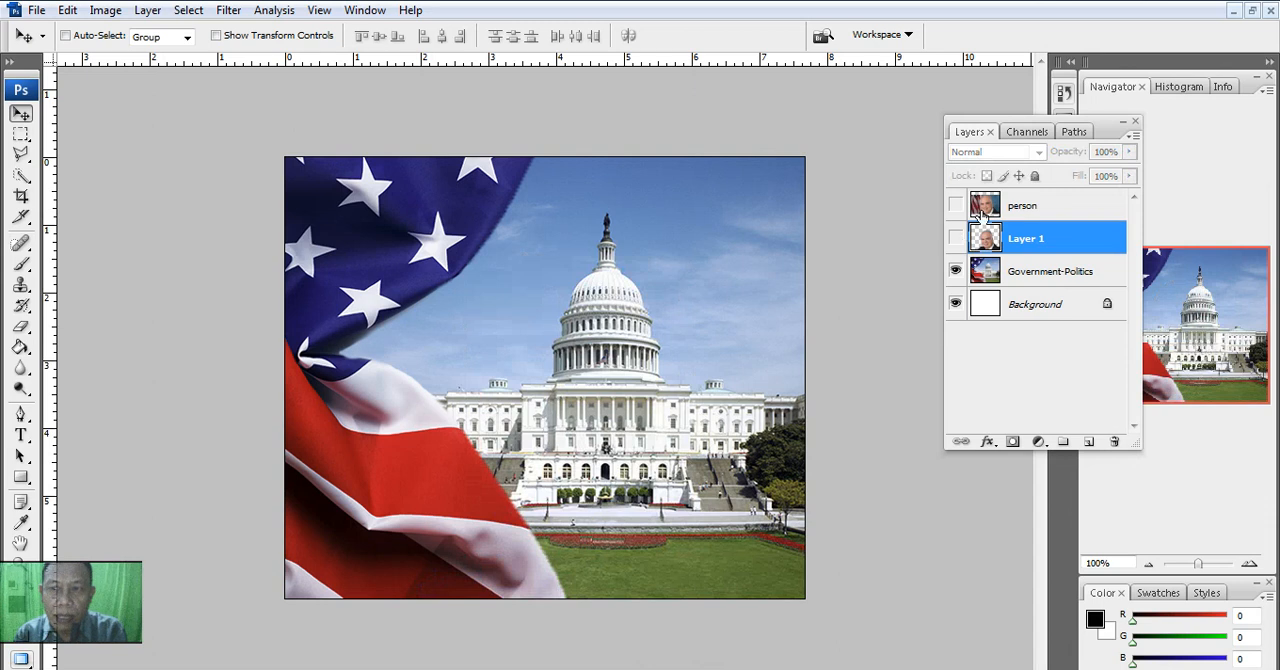
left_click(956, 205)
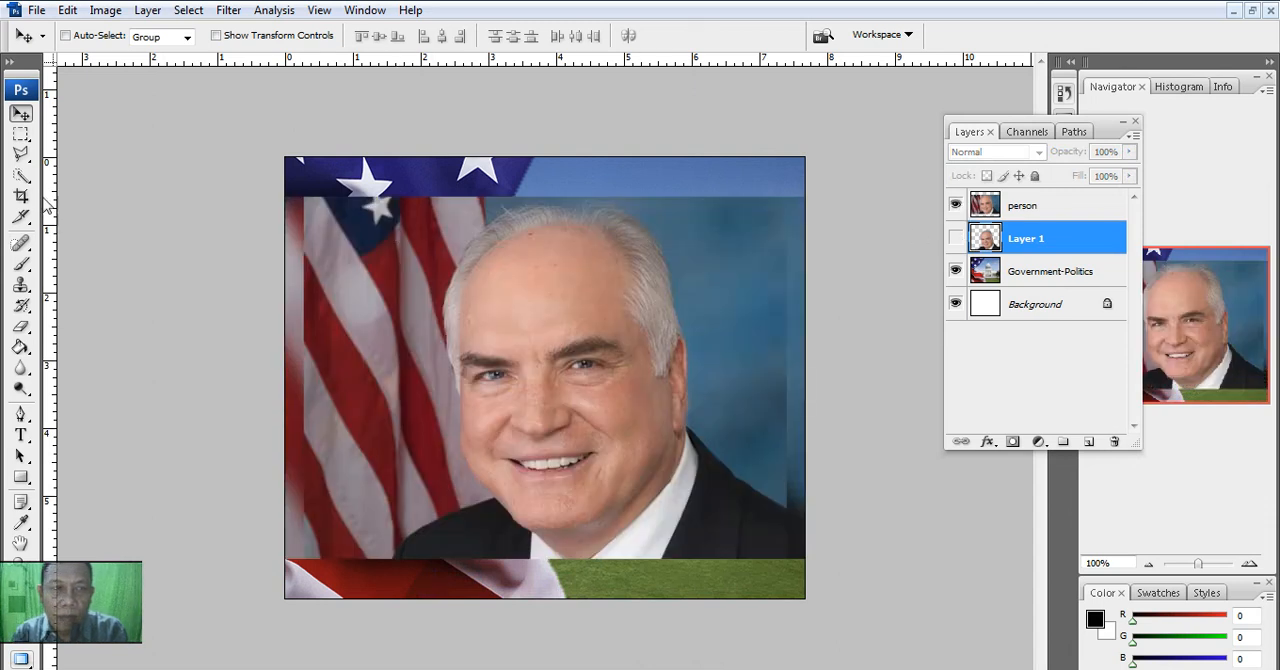
- Switch to the Magic Wand tool, try to select the blue backdrop while Layer 1 is active, and clear the selection
left_click(20, 177)
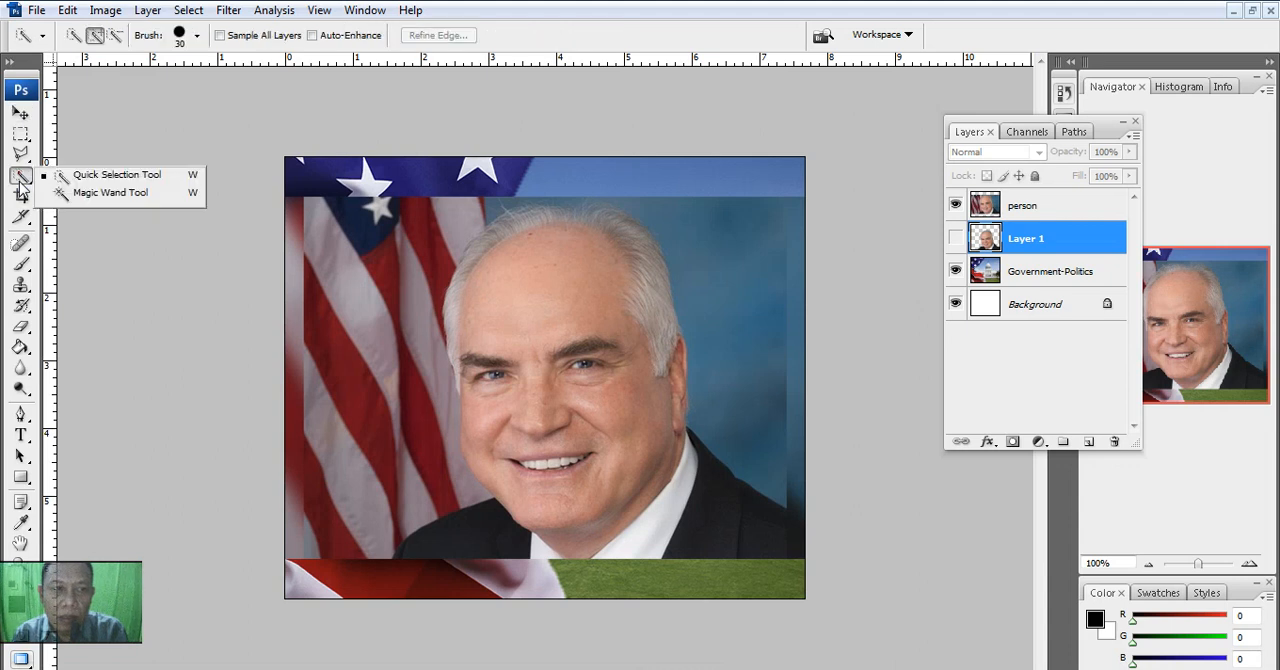
left_click(92, 193)
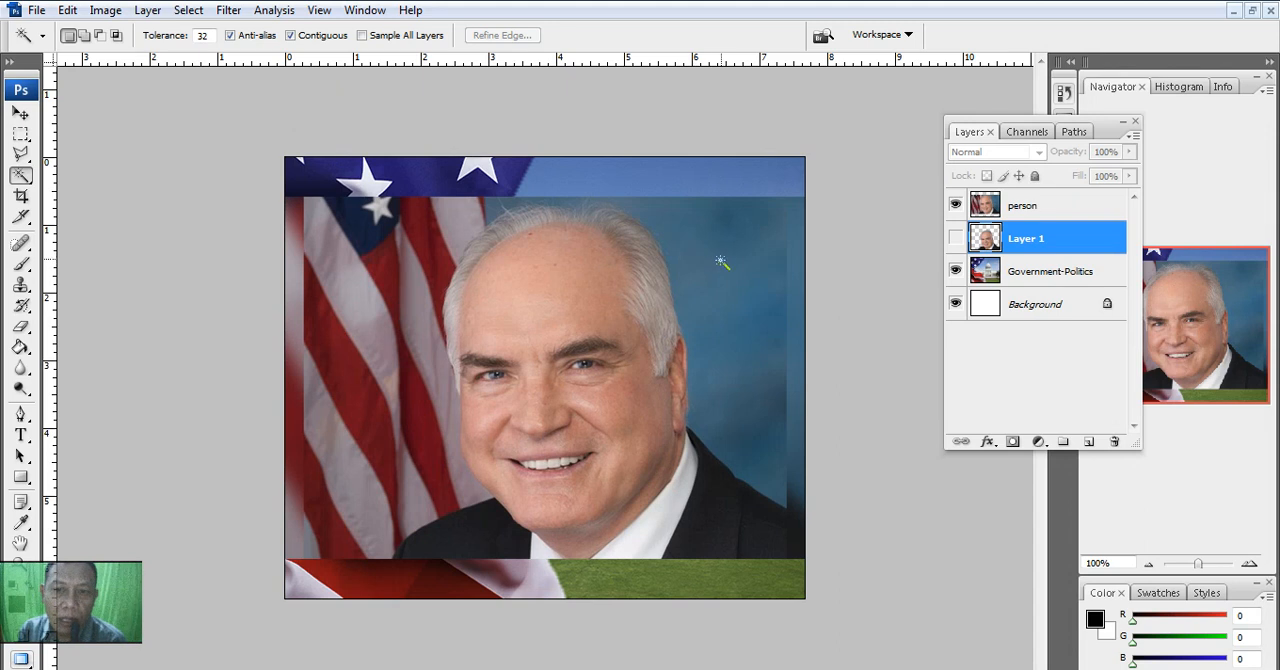
left_click(740, 248)
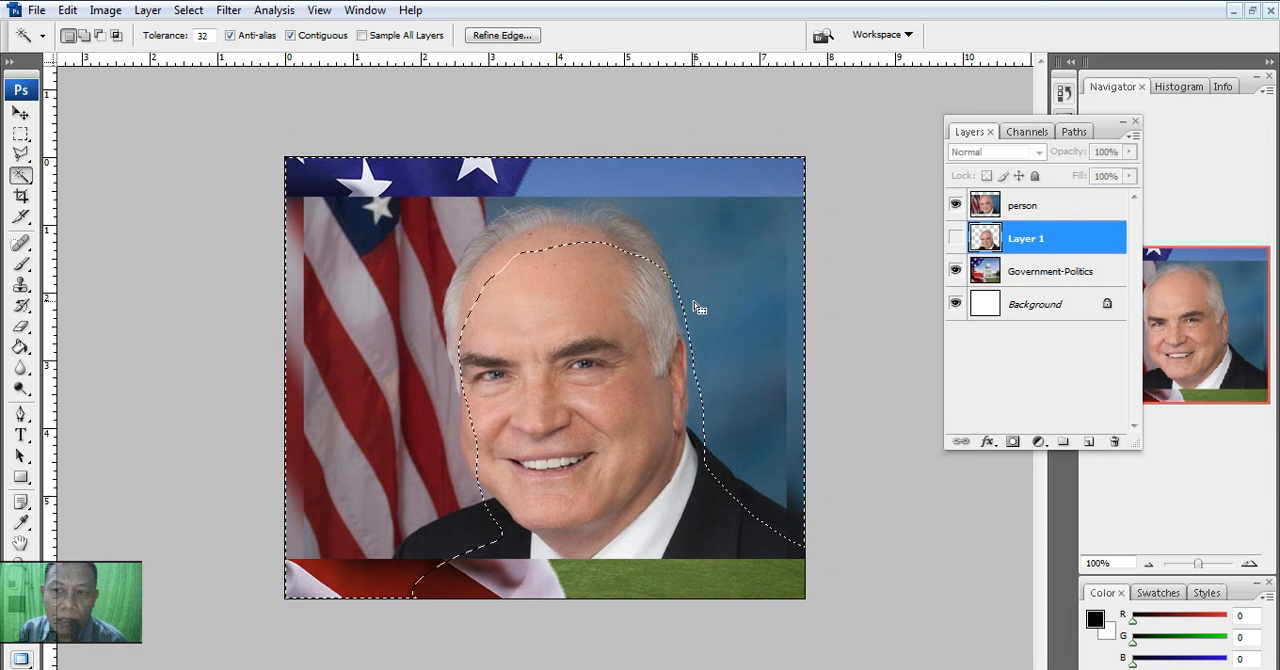
left_click(188, 10)
left_click(206, 46)
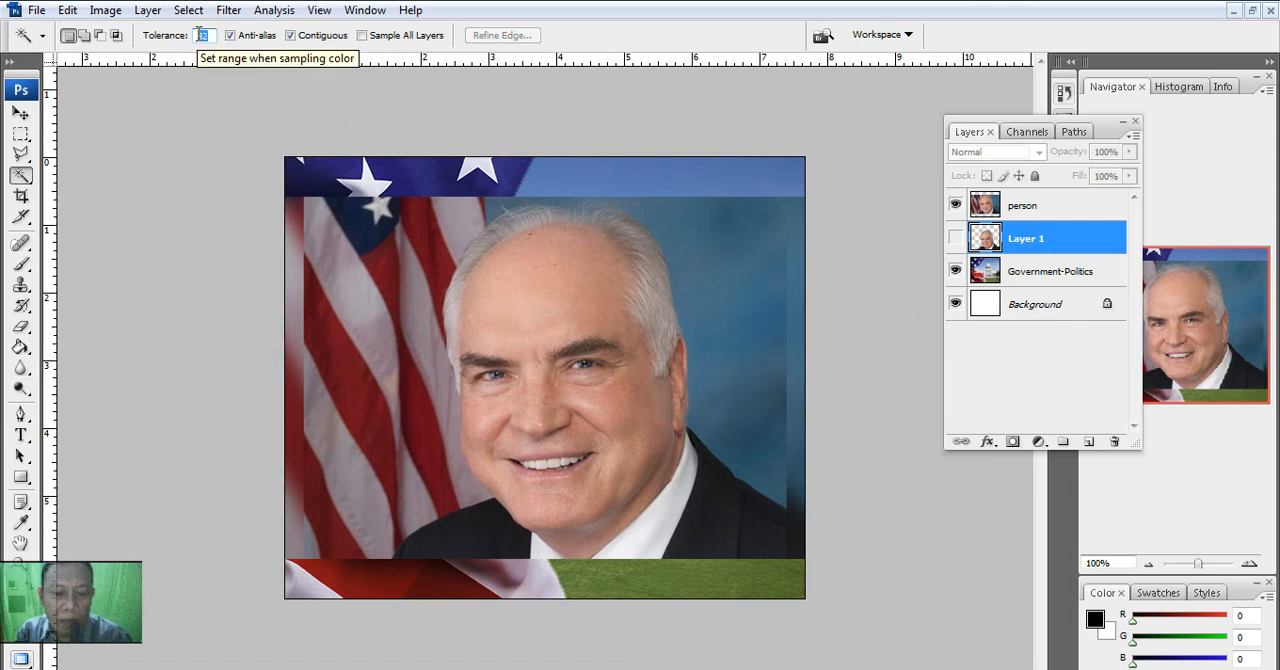
- Set the Magic Wand tolerance to 20, try selecting the blue backdrop on the person layer, and clear that selection
type("3")
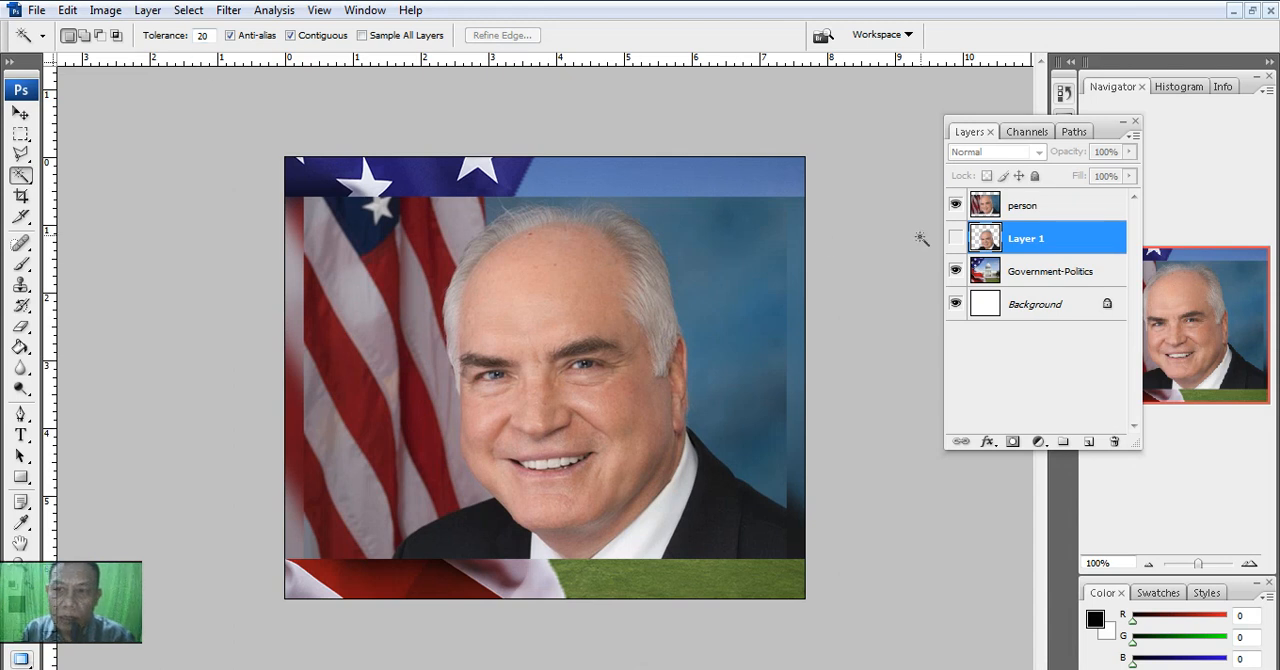
left_click(1043, 215)
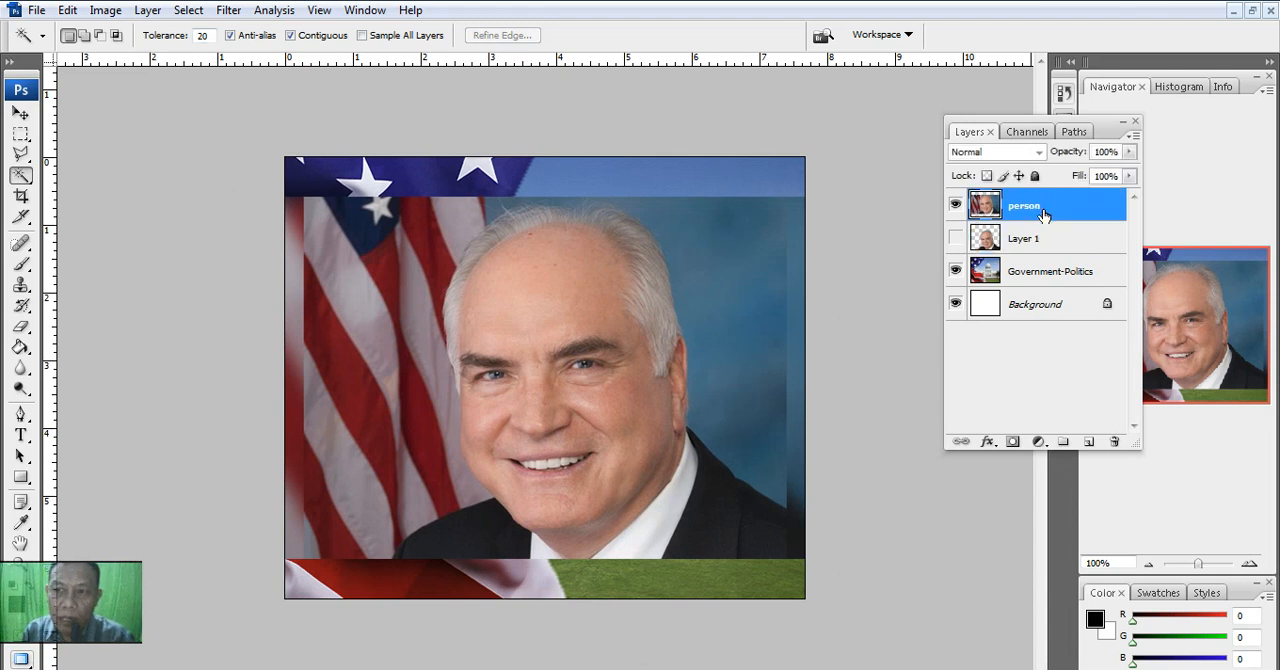
left_click(724, 251)
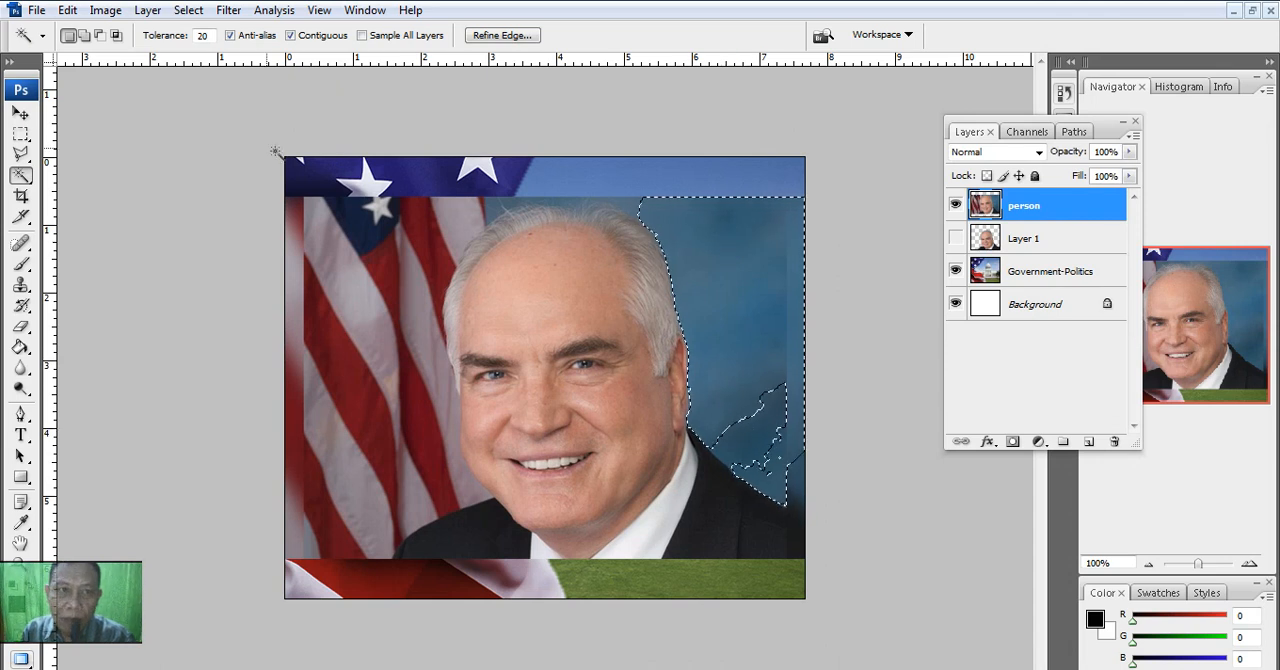
left_click(187, 87)
- Set the Magic Wand tolerance to 50 and select the blue backdrop around the man's head on the person layer
left_click_drag(207, 36, 196, 35)
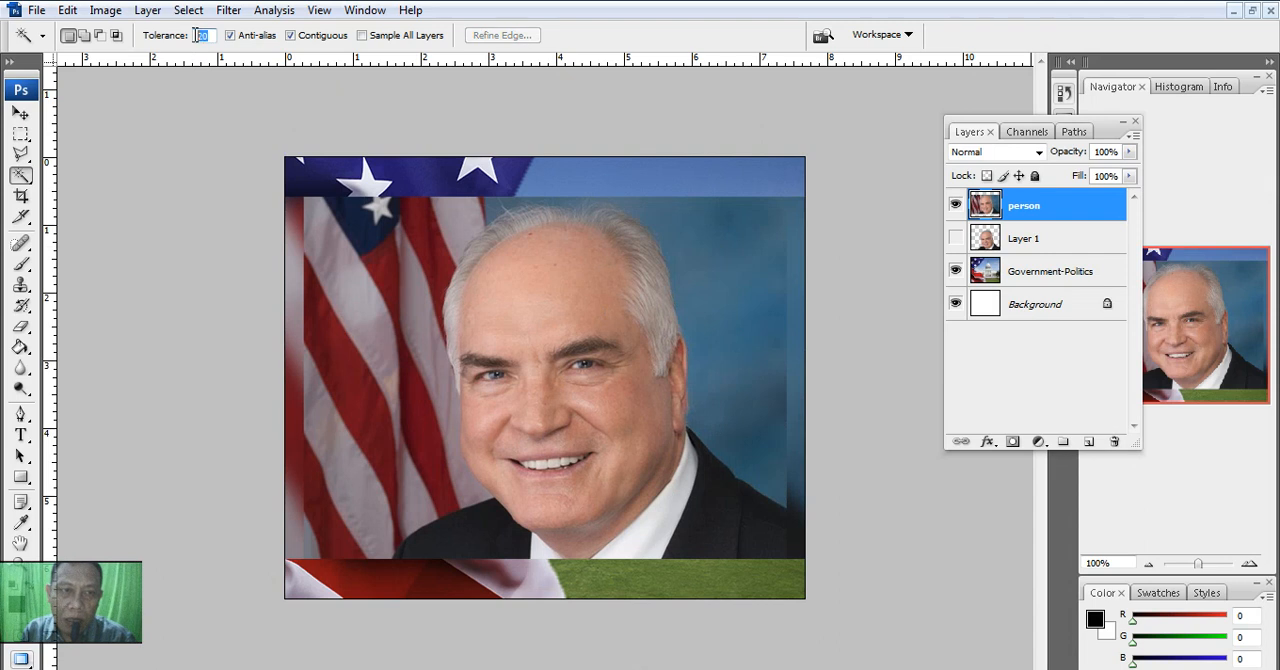
type("50")
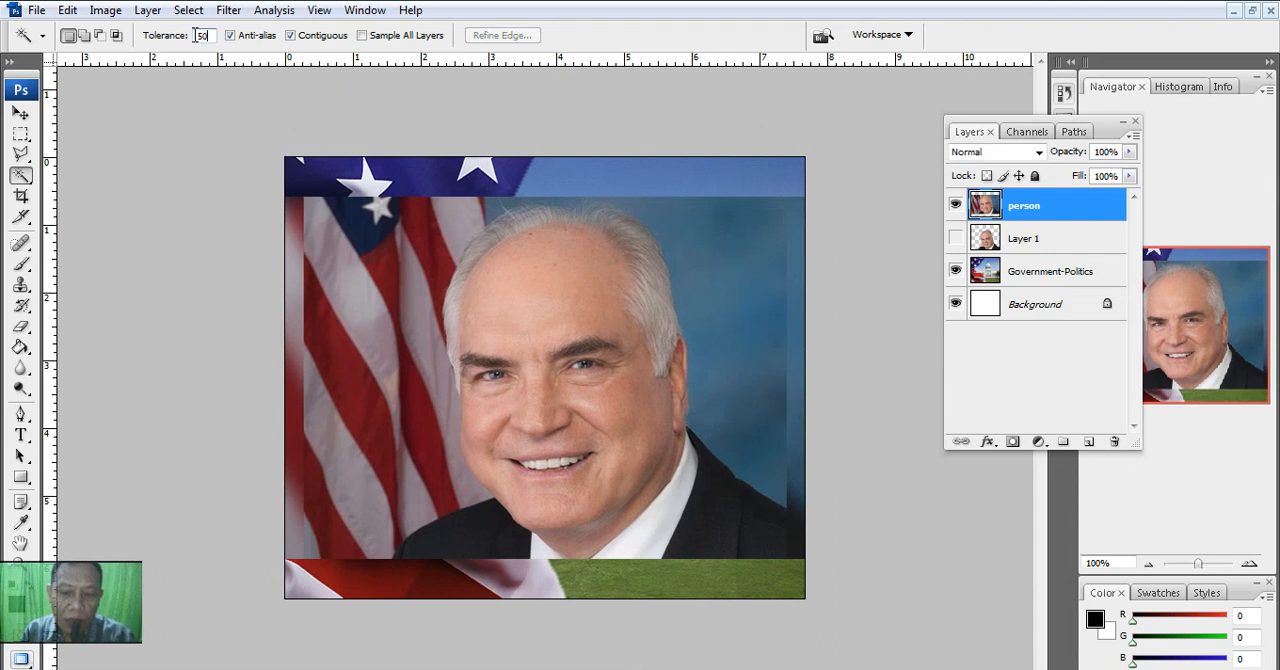
left_click(741, 244)
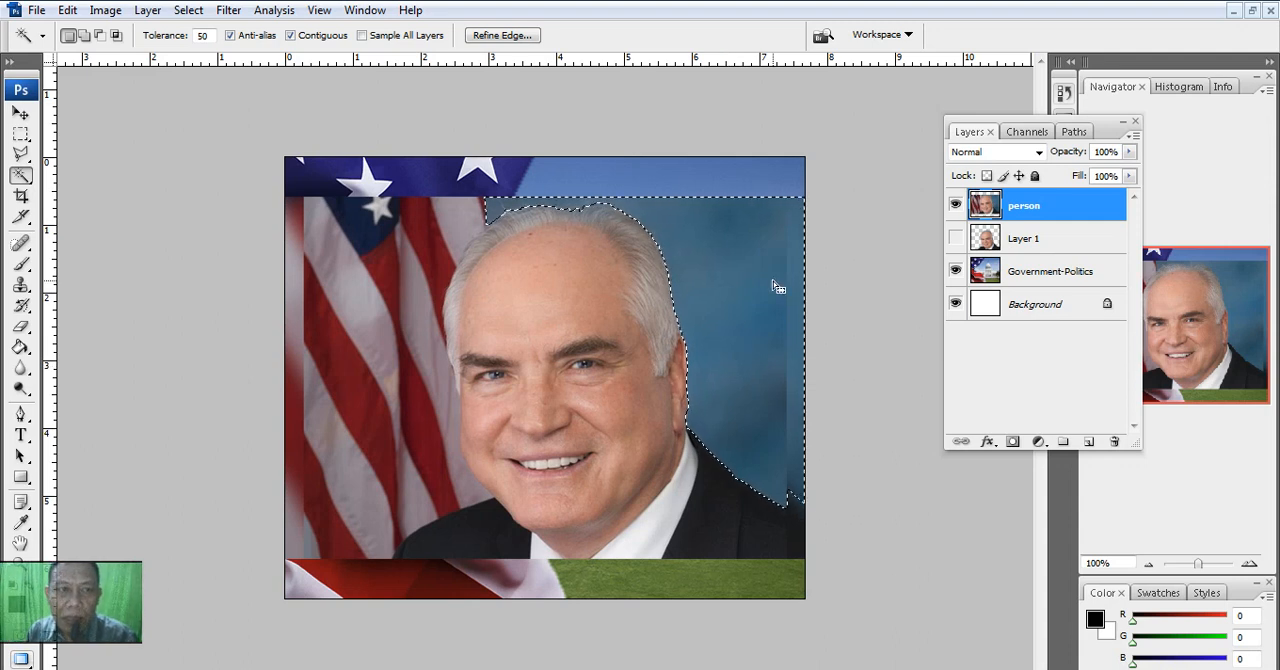
- Feather the backdrop selection by 2 pixels and delete the selected blue area from the person layer
left_click(188, 10)
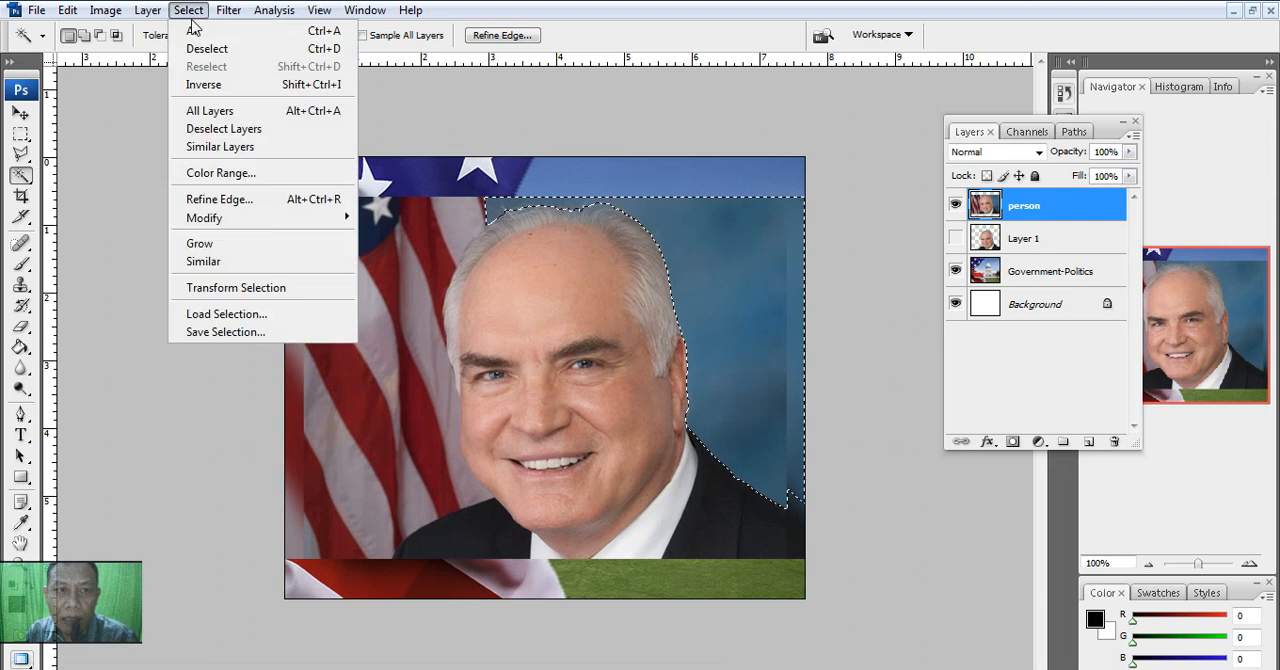
mouse_move(245, 222)
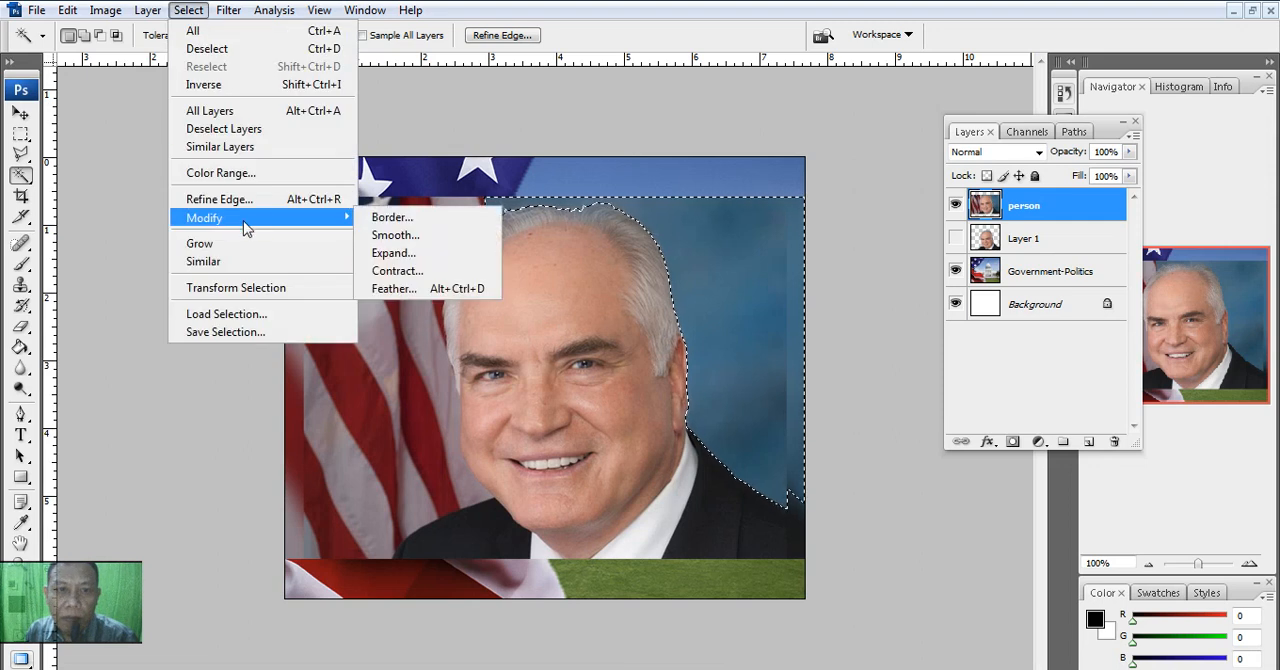
left_click(385, 288)
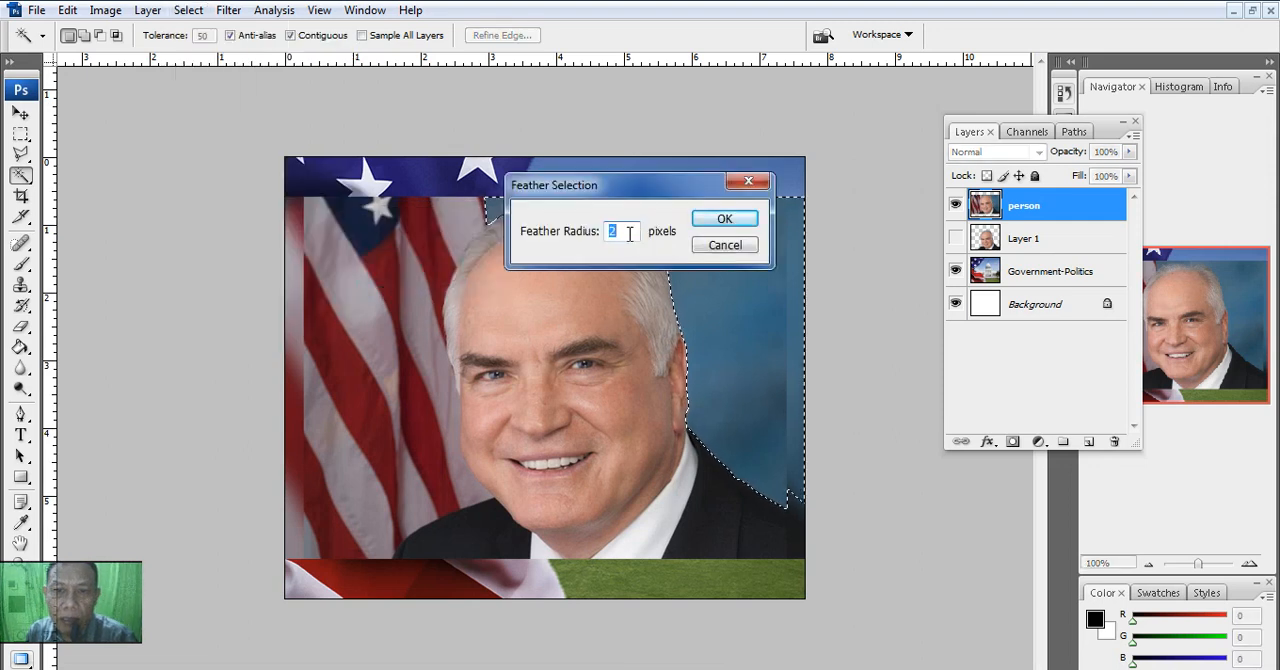
left_click(698, 225)
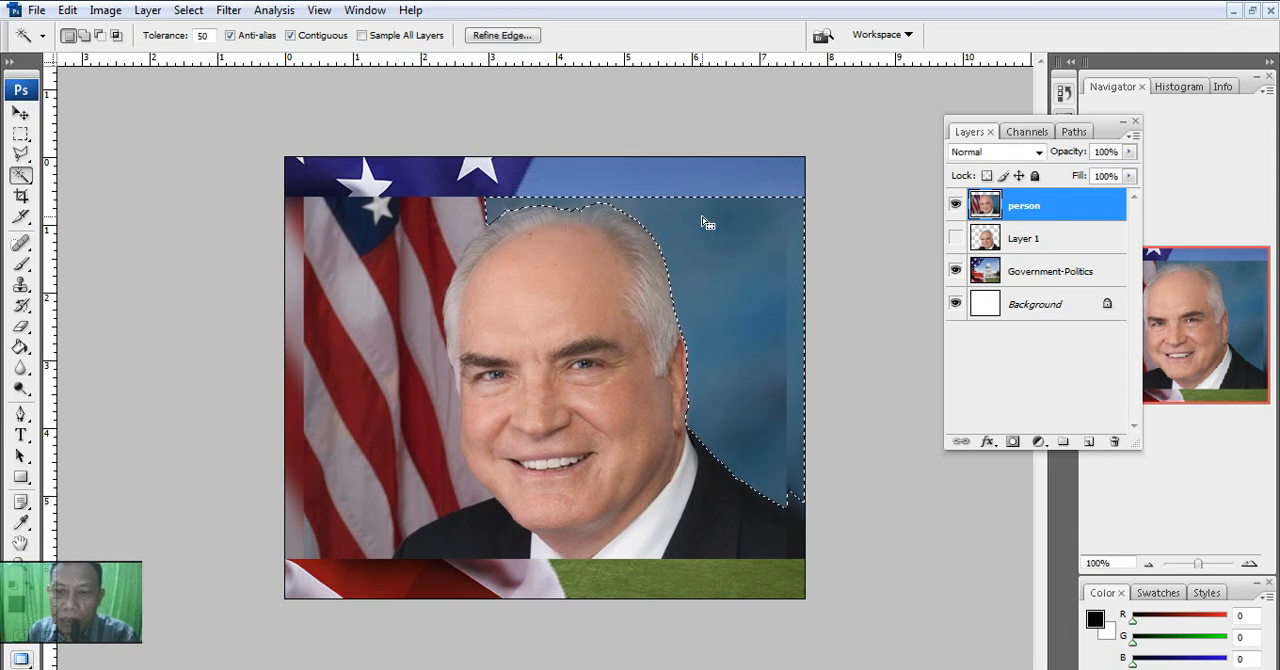
key("Delete")
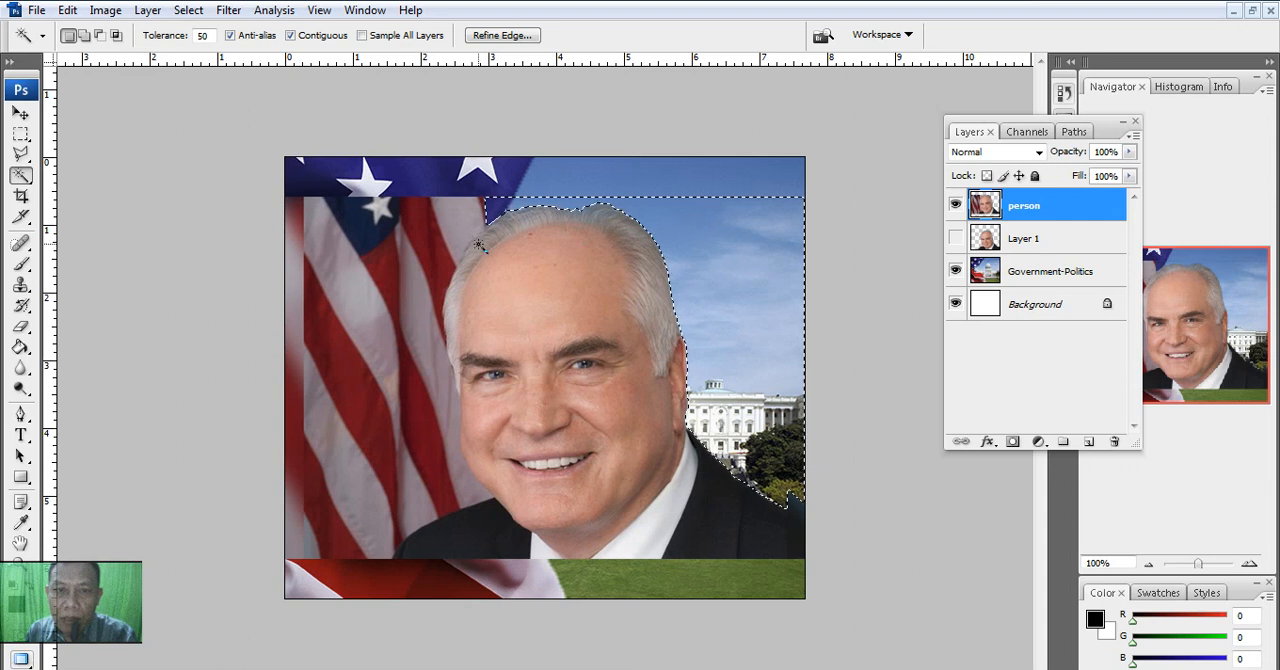
left_click(426, 259)
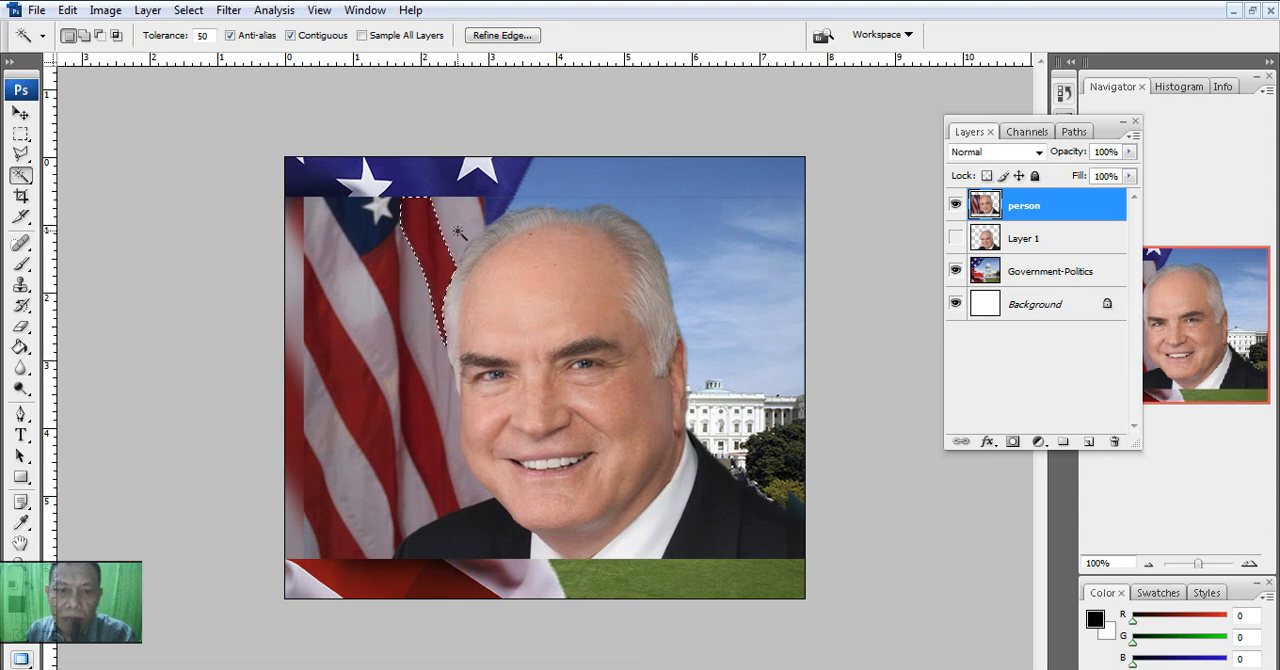
left_click(357, 394, "shift")
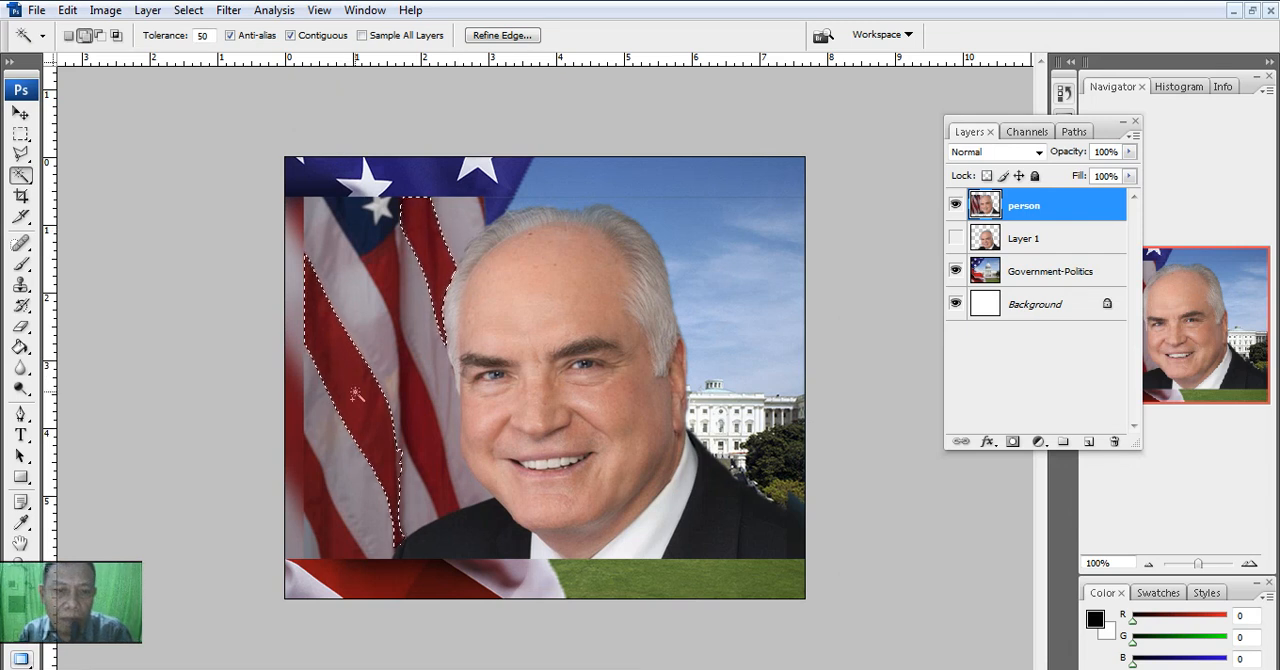
left_click(413, 407, "shift")
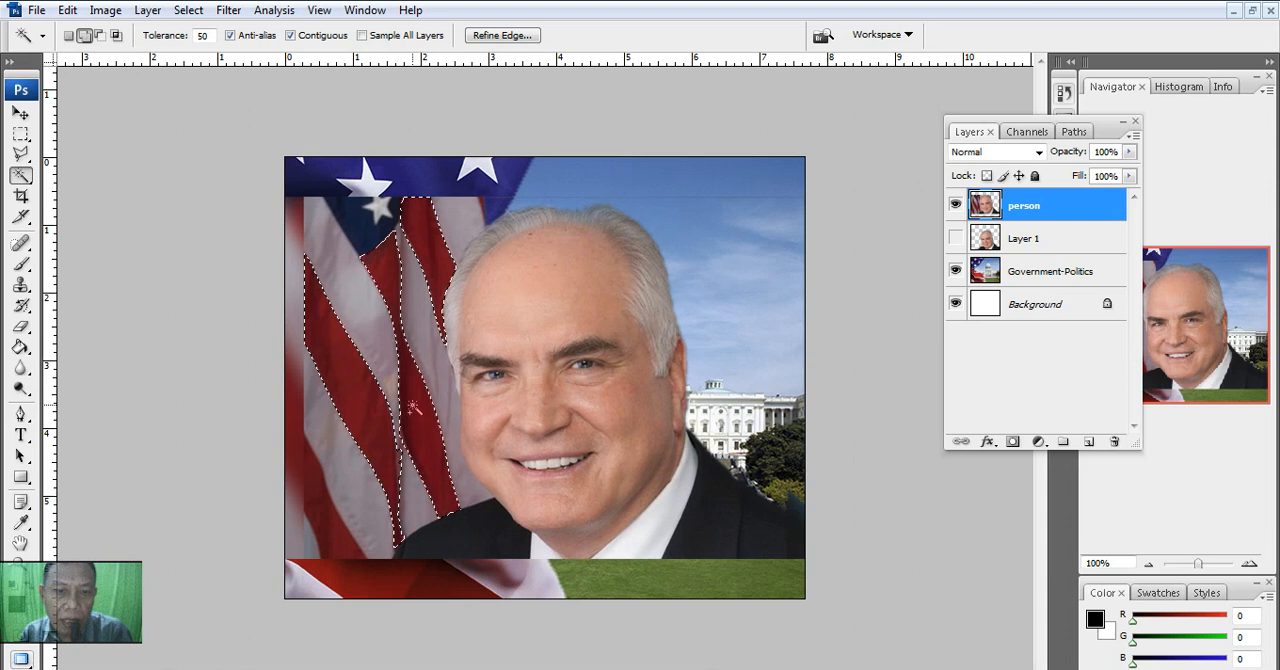
left_click(383, 364, "shift")
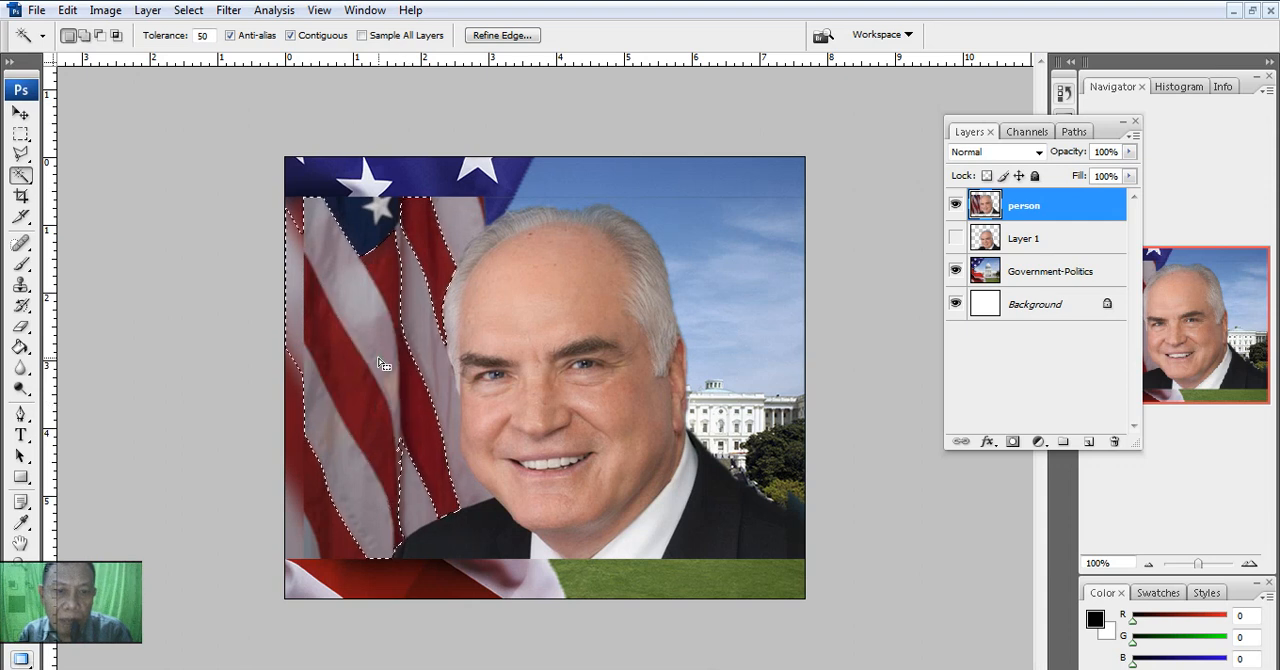
left_click(303, 525, "shift")
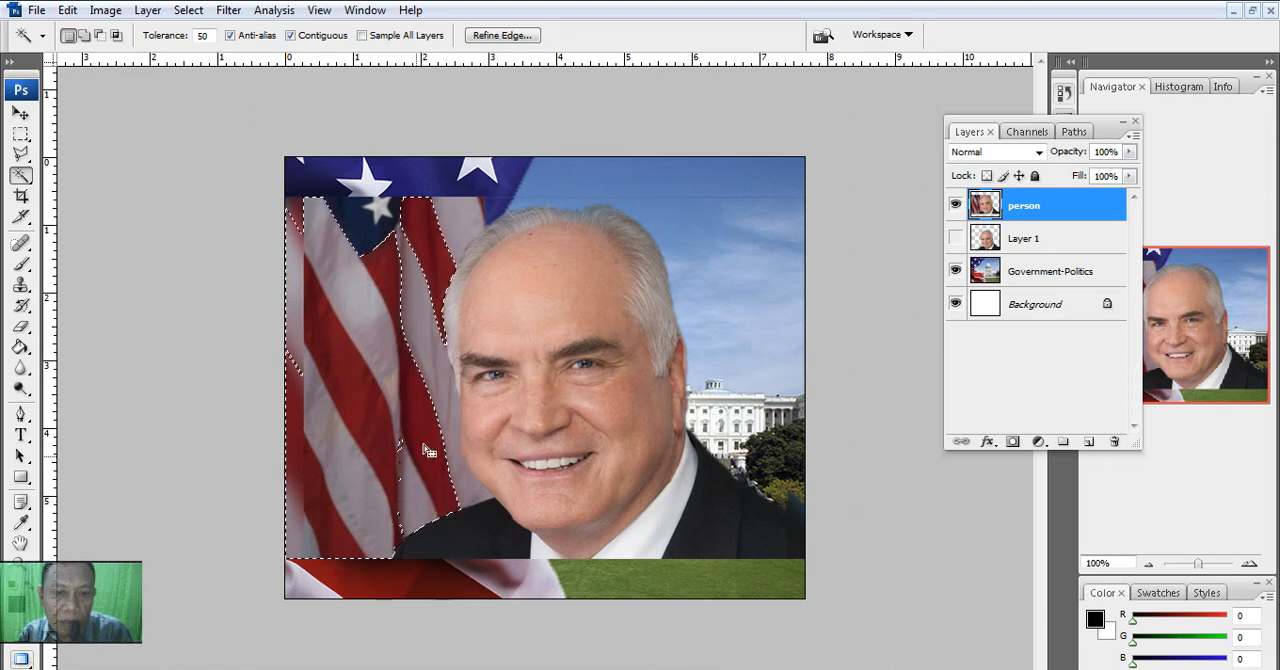
left_click(378, 232, "shift")
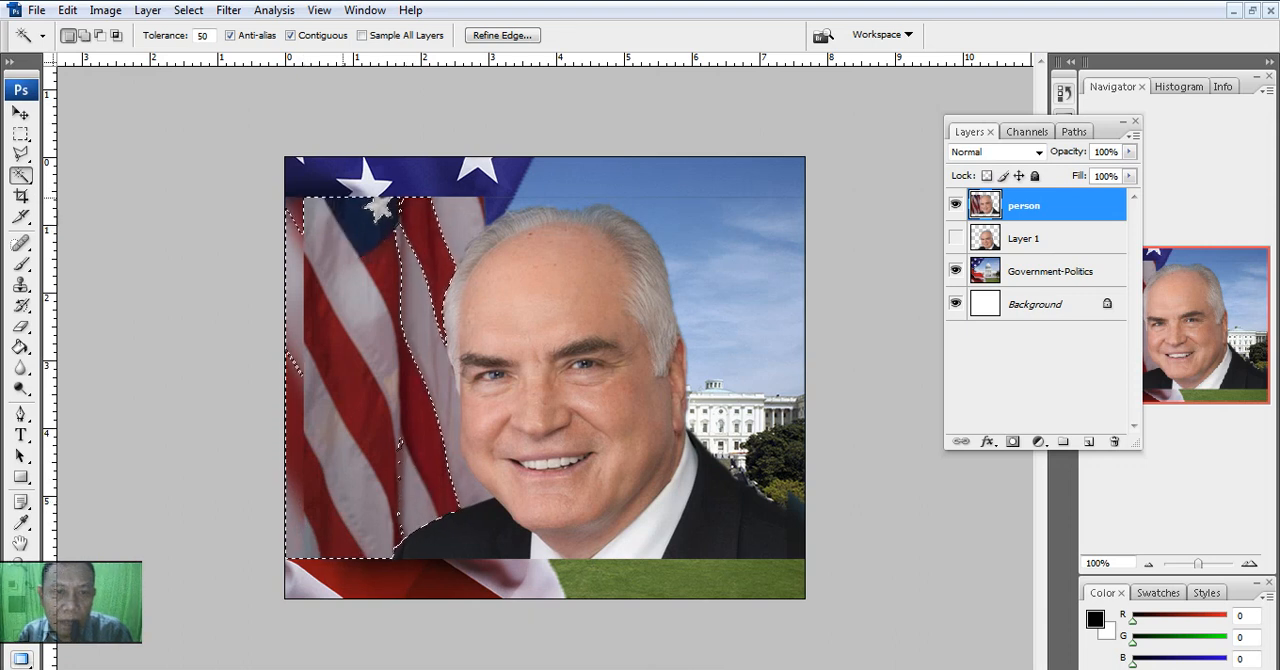
left_click(325, 178, "shift")
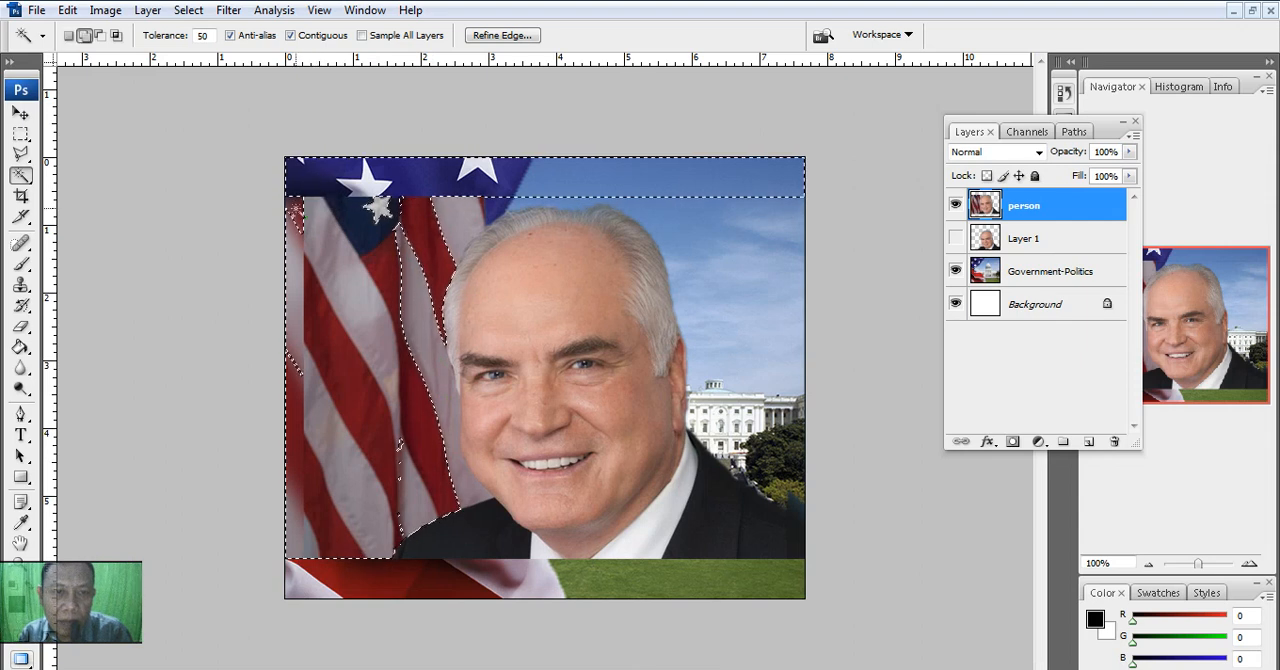
left_click(453, 217, "shift")
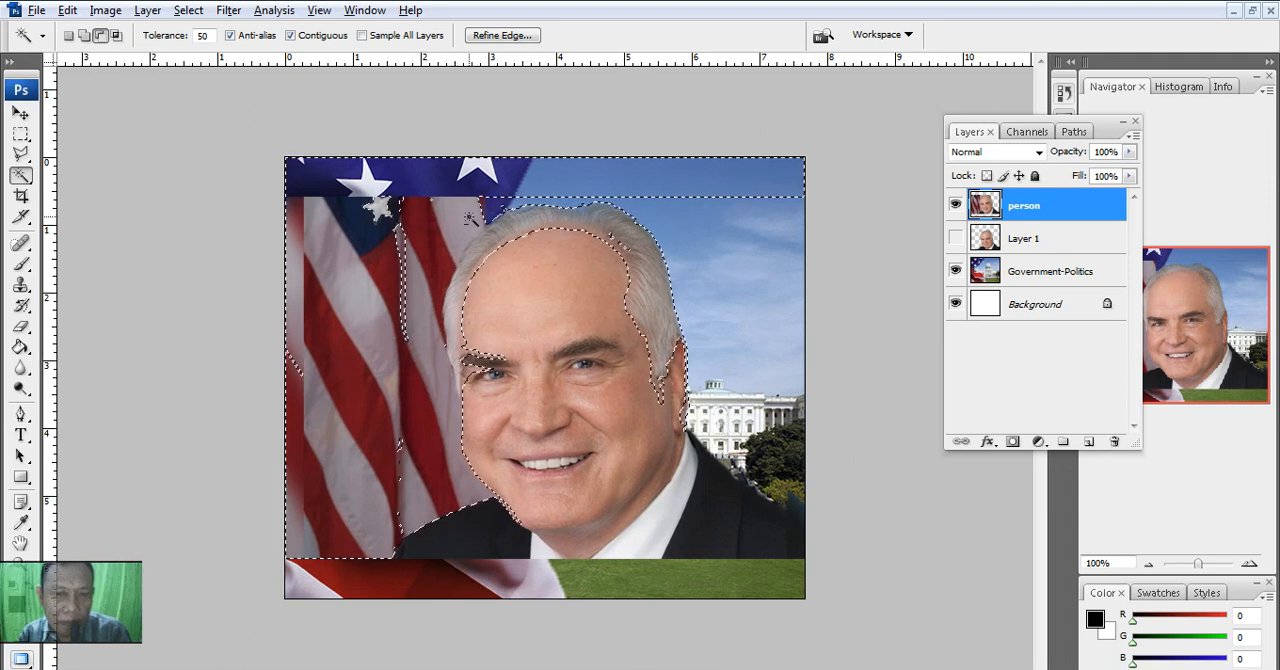
left_click(471, 226, "shift")
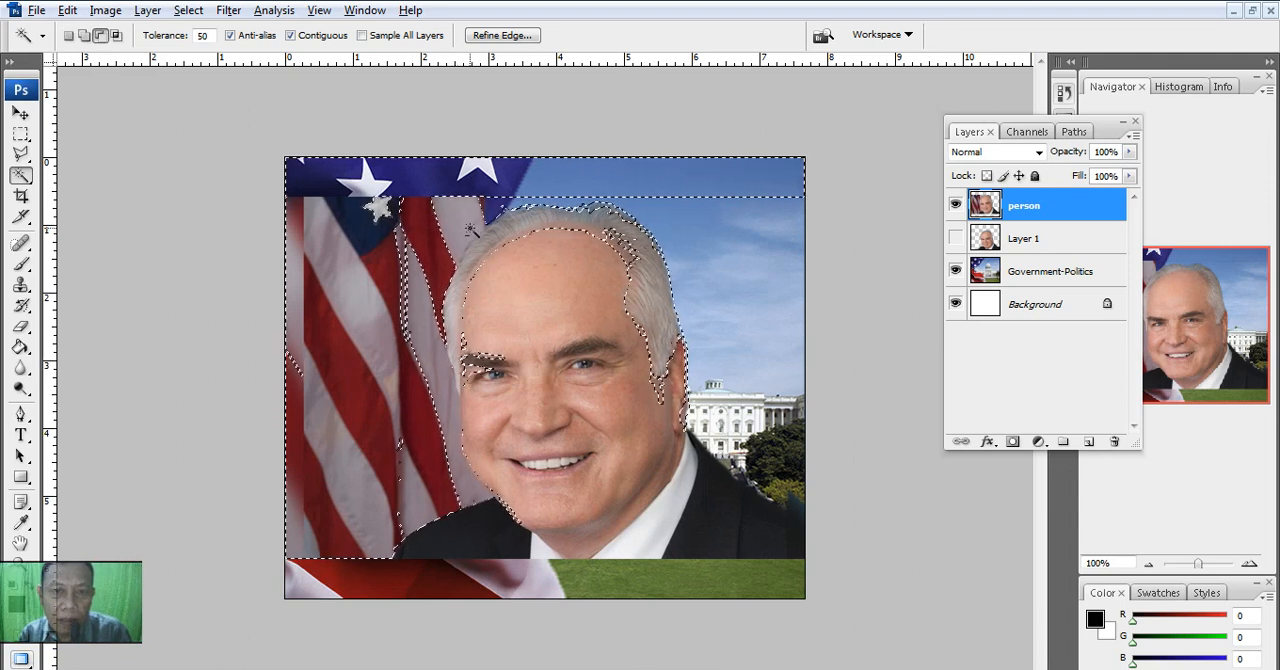
key("ctrl+d")
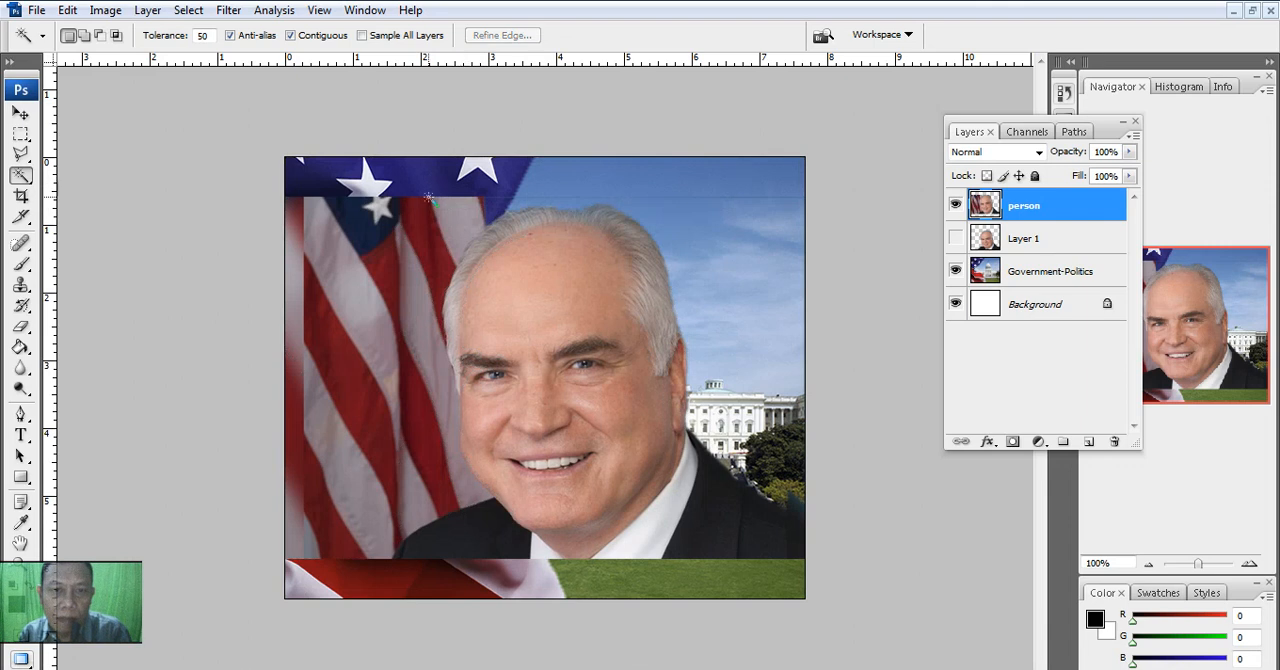
left_click(365, 242)
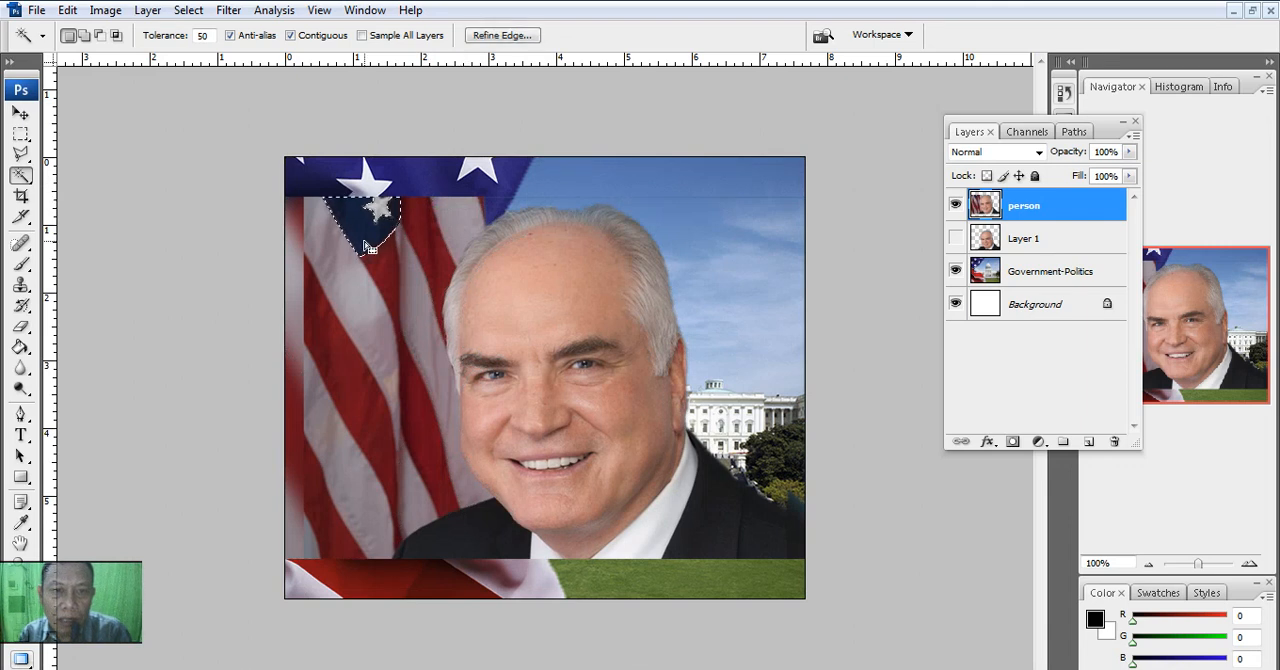
left_click(343, 267, "shift")
left_click(331, 383, "shift")
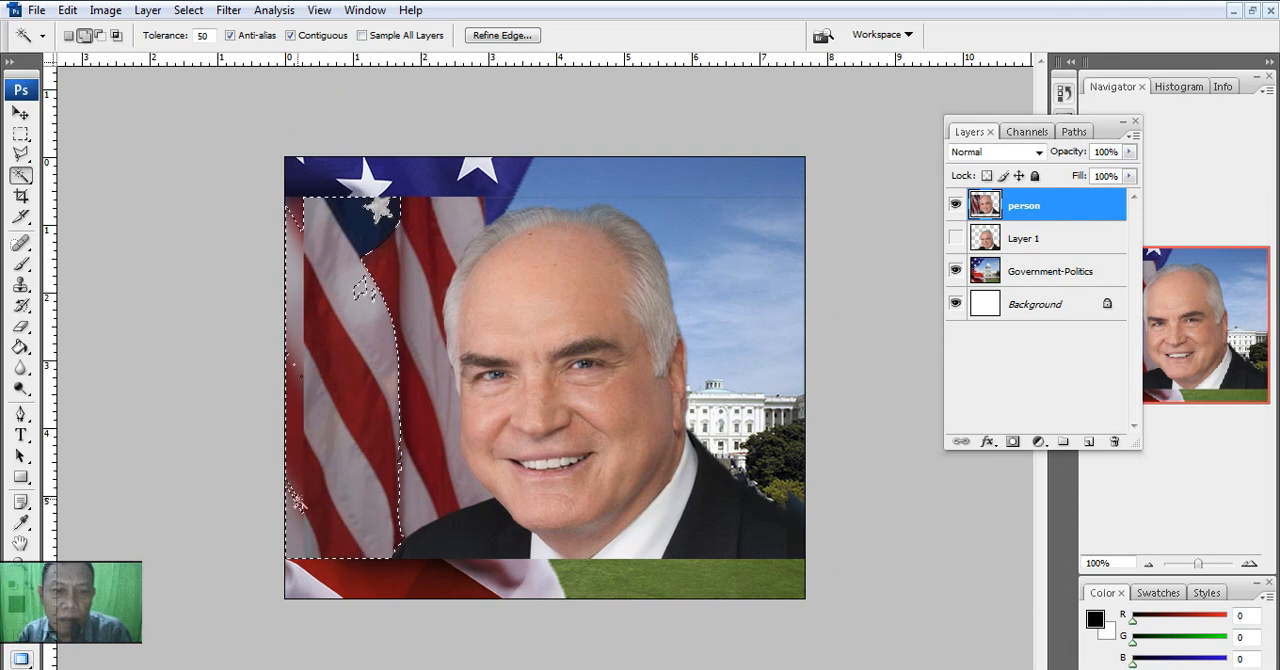
left_click(418, 284, "shift")
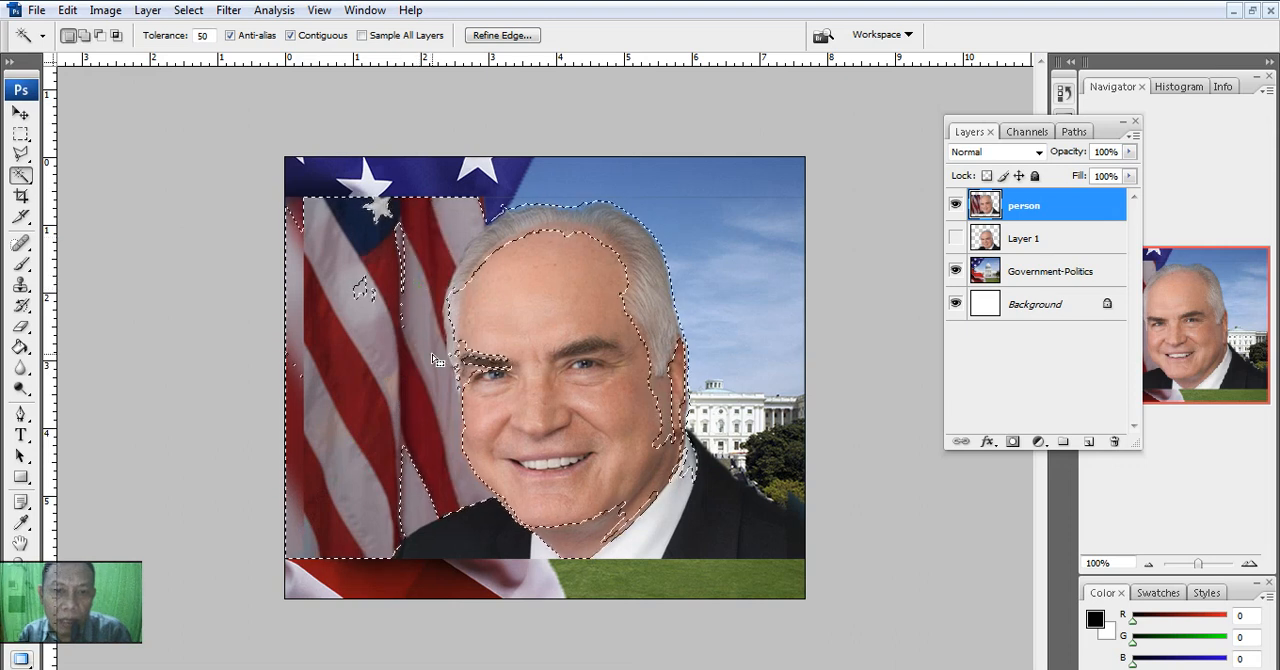
key("ctrl+d")
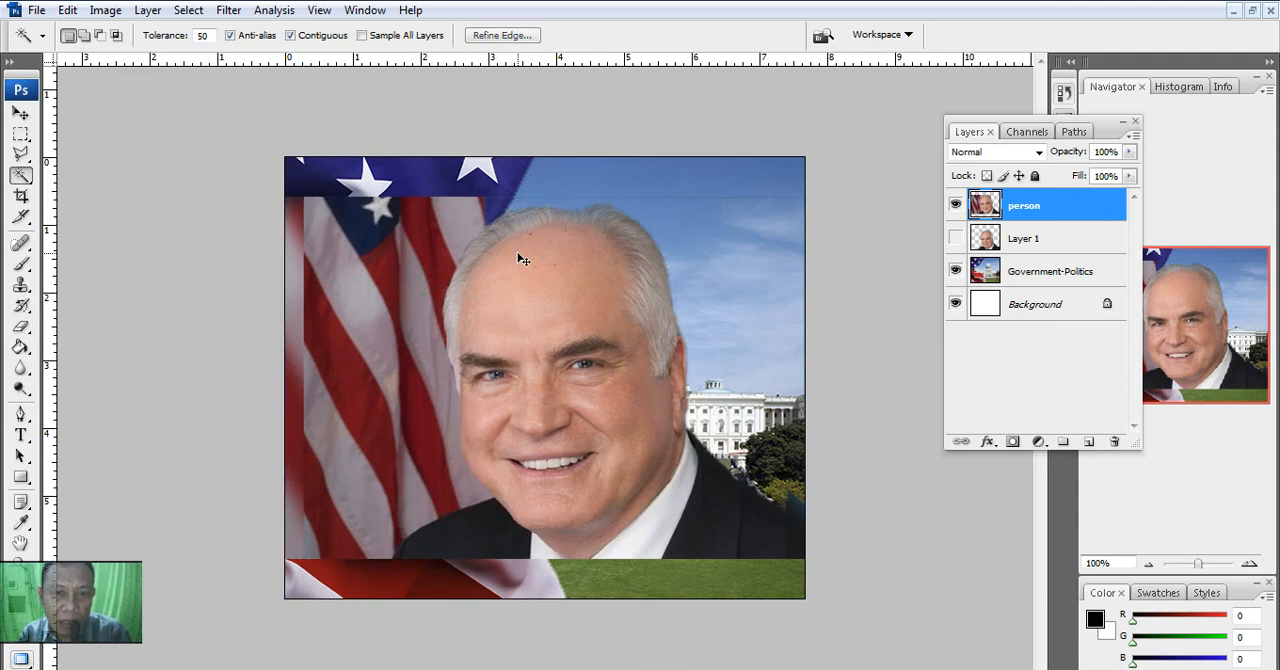
- Select the flag's red stripes and the adjoining pale areas together with the Magic Wand, and delete them from the person layer
left_click(423, 256)
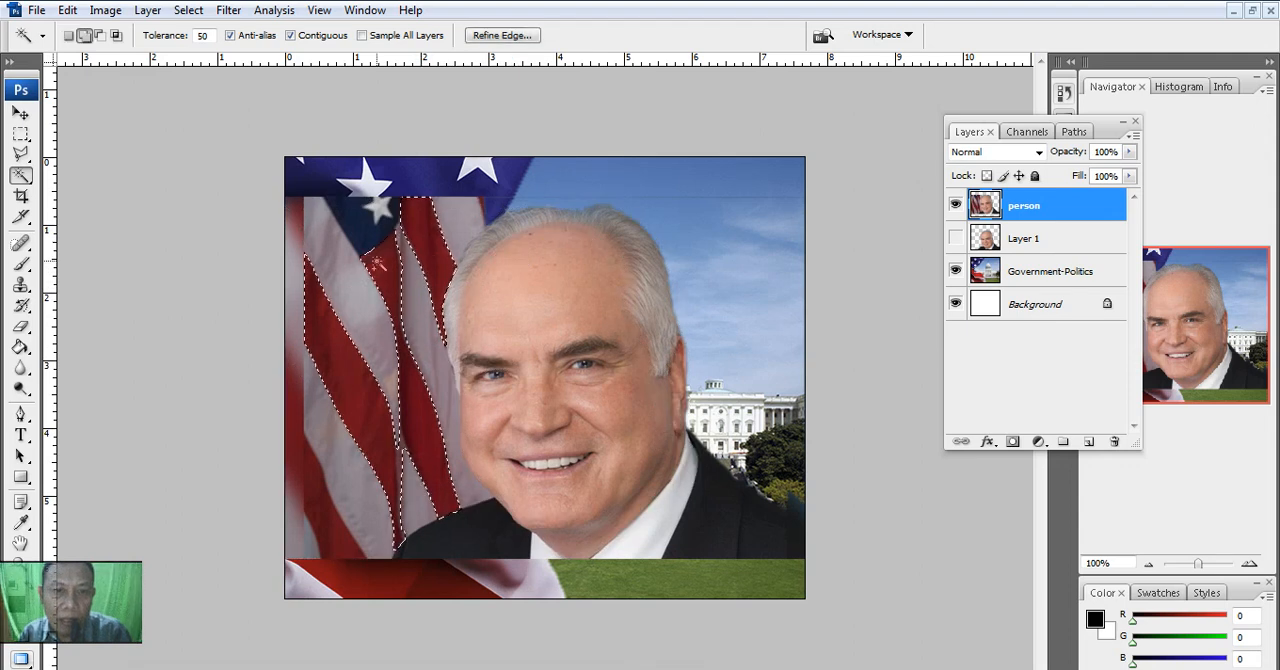
left_click(307, 478)
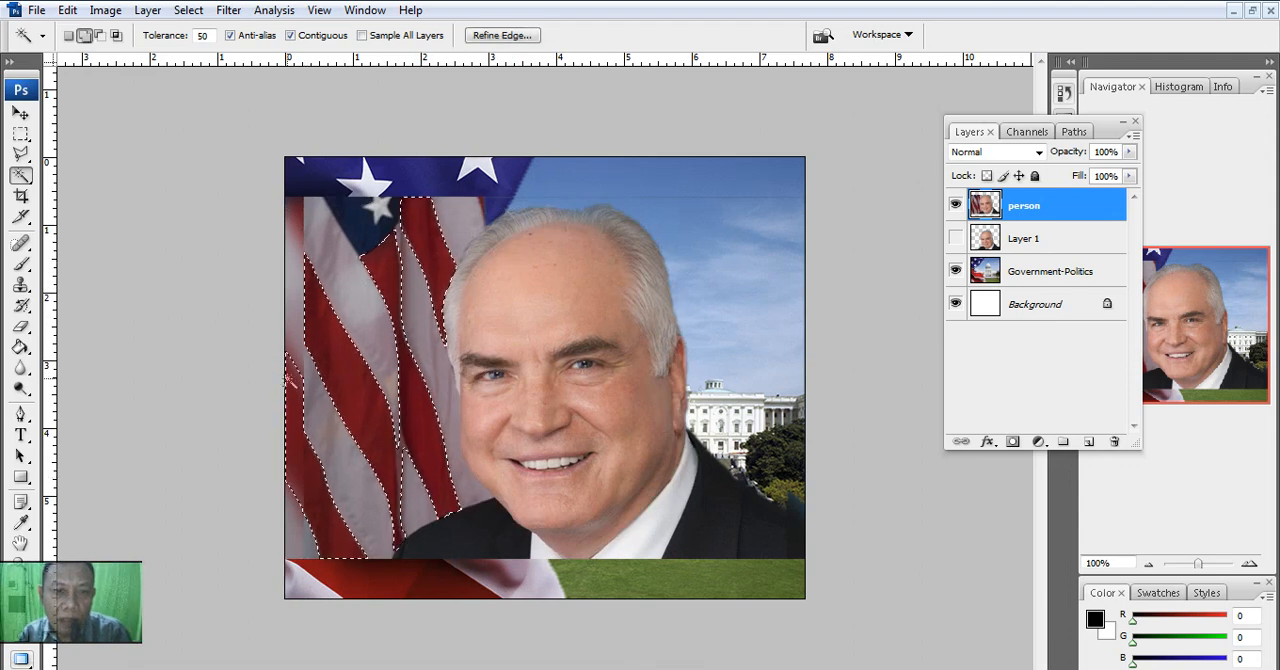
left_click(291, 352)
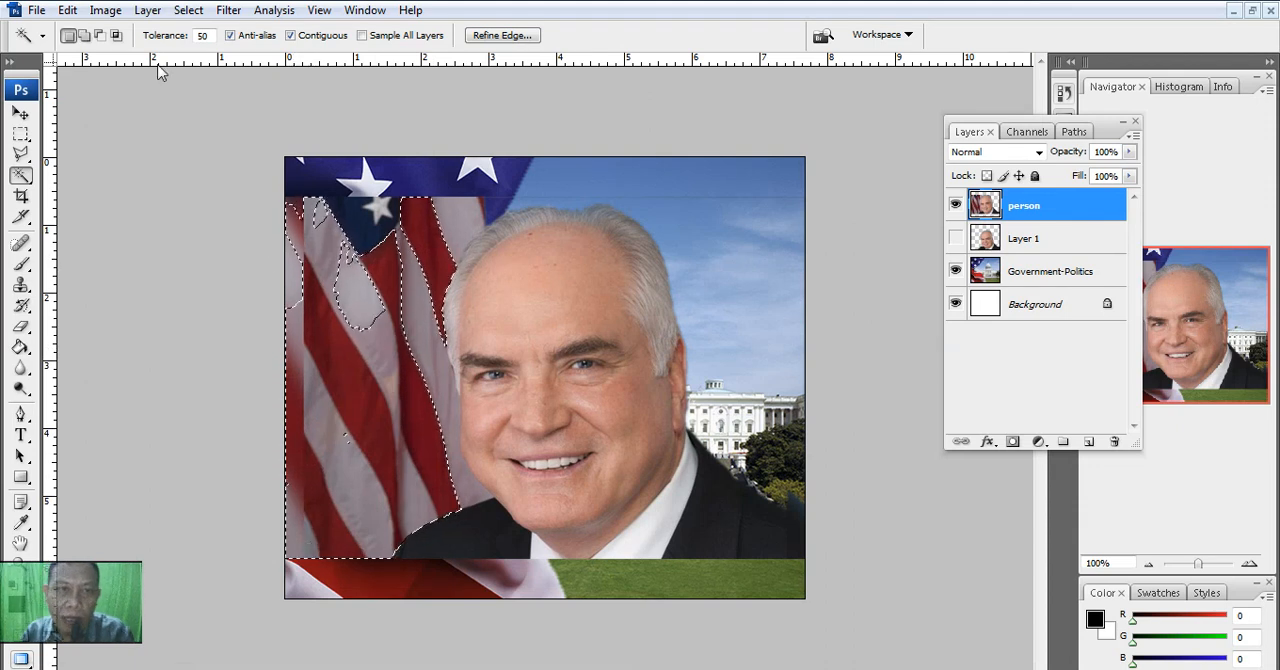
key("Delete")
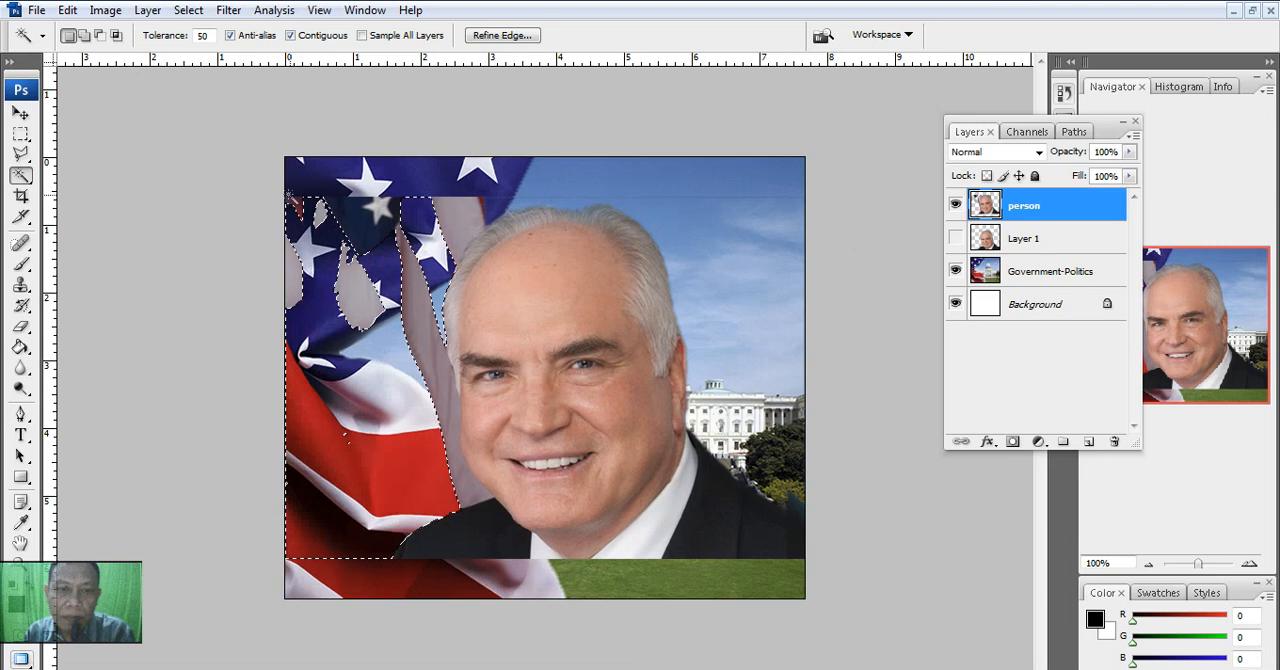
- Delete the pale patch around the flag's lower star with the Magic Wand, try selecting the strip beside the man's face, and clear that selection
left_click(352, 292)
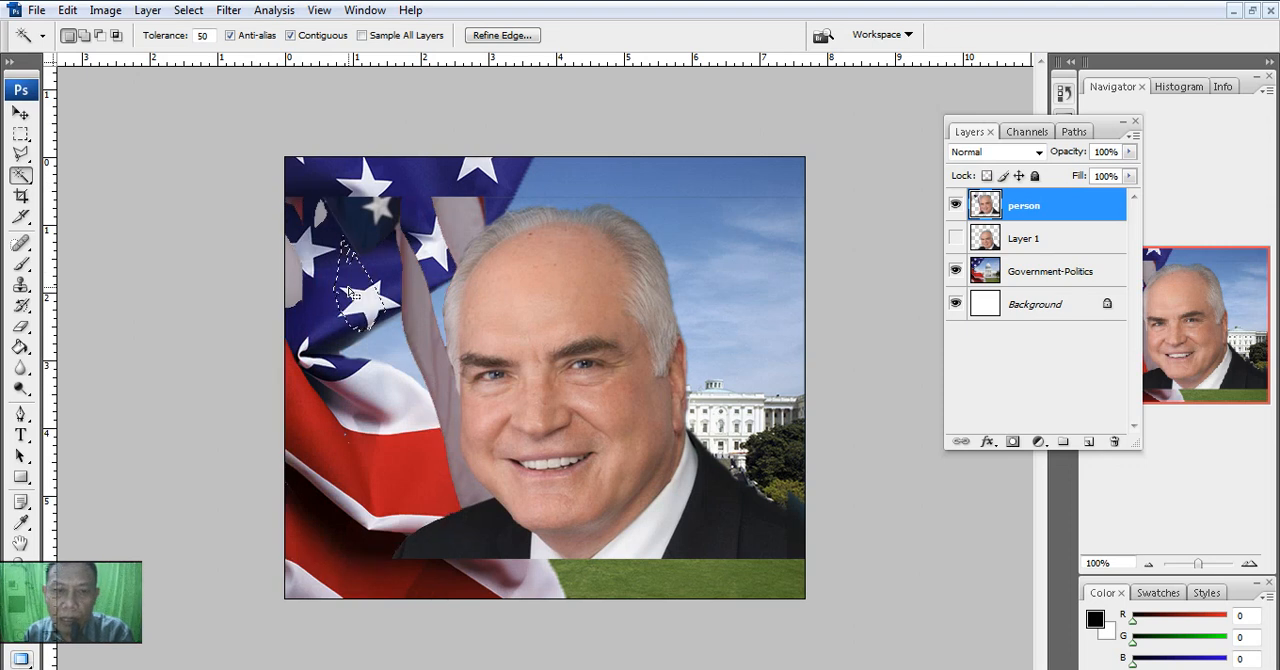
left_click(436, 319)
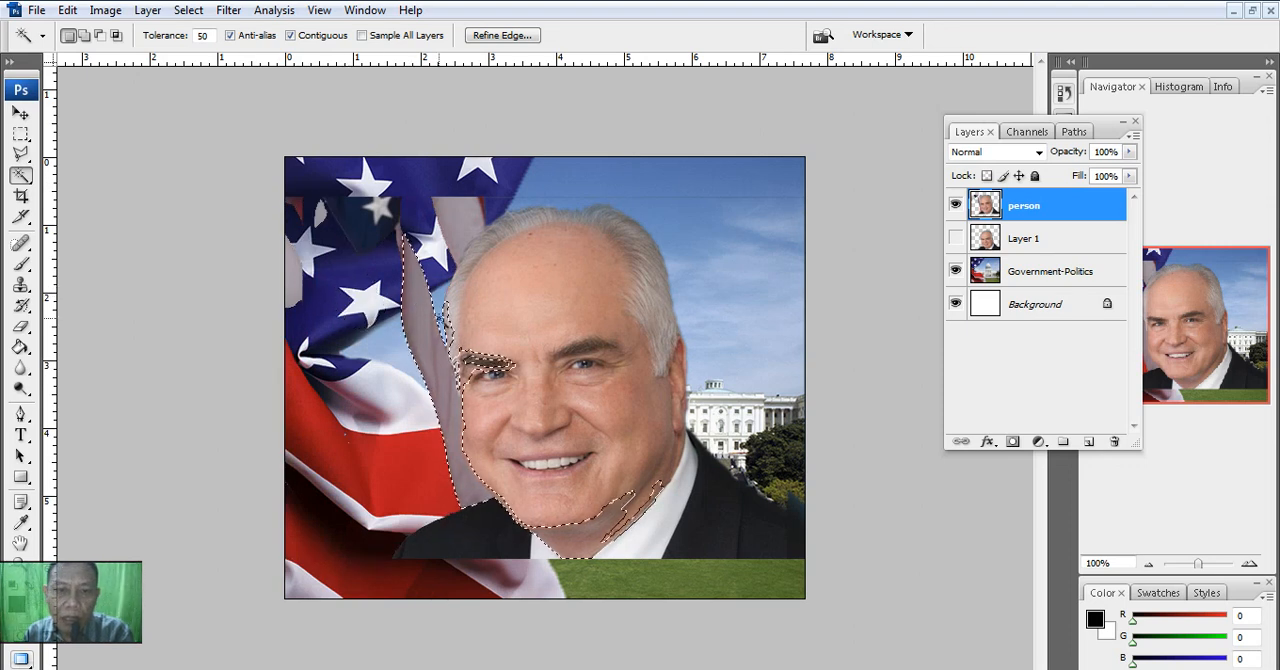
left_click(229, 245)
- Set the Magic Wand tolerance to 32, select the pale strip beside the man's face, and delete it from the person layer
left_click(193, 36)
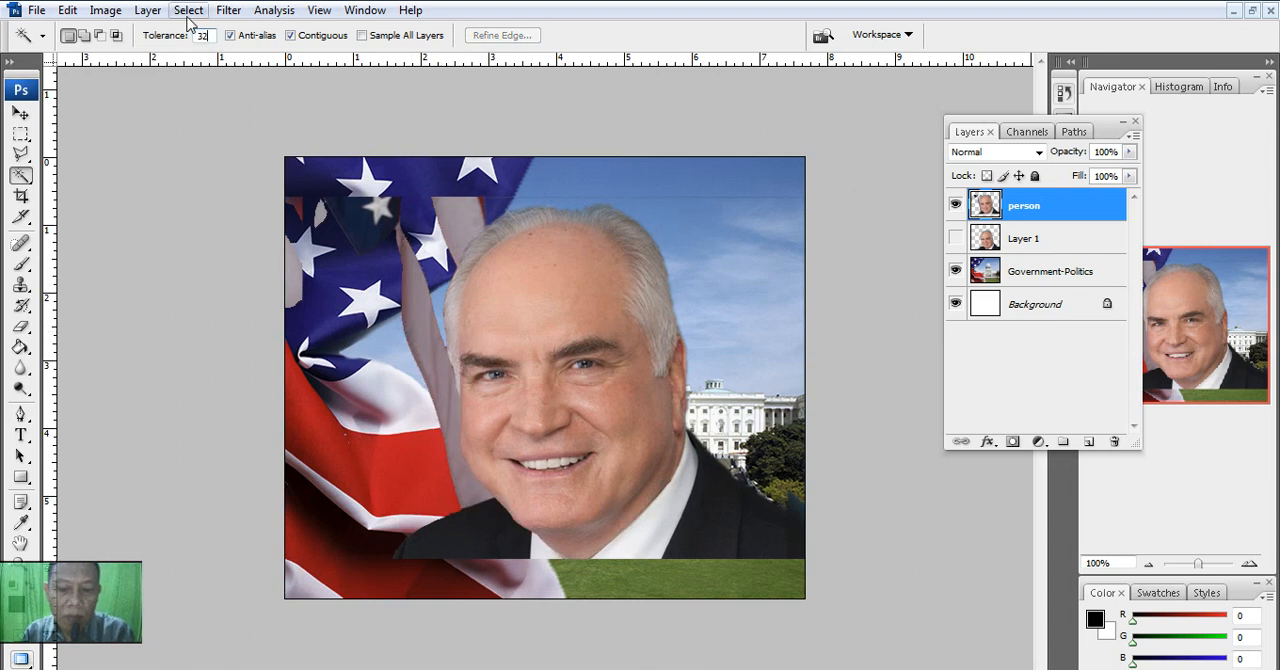
left_click(413, 292)
key("Delete")
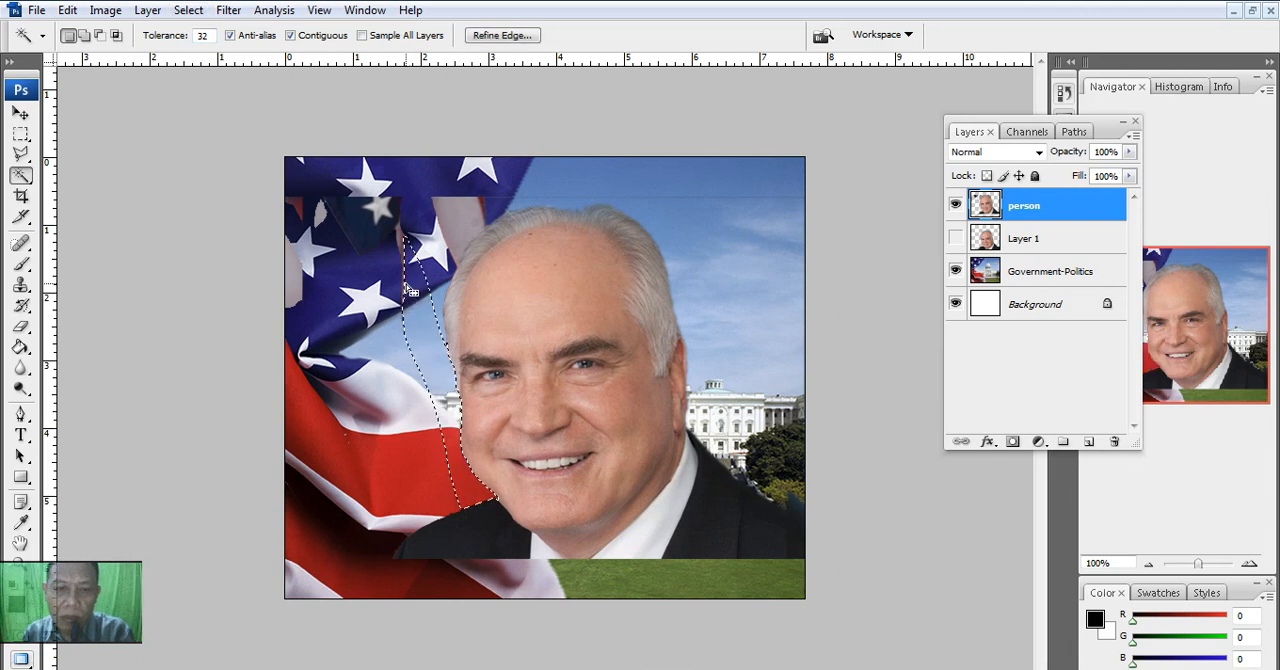
left_click(465, 220)
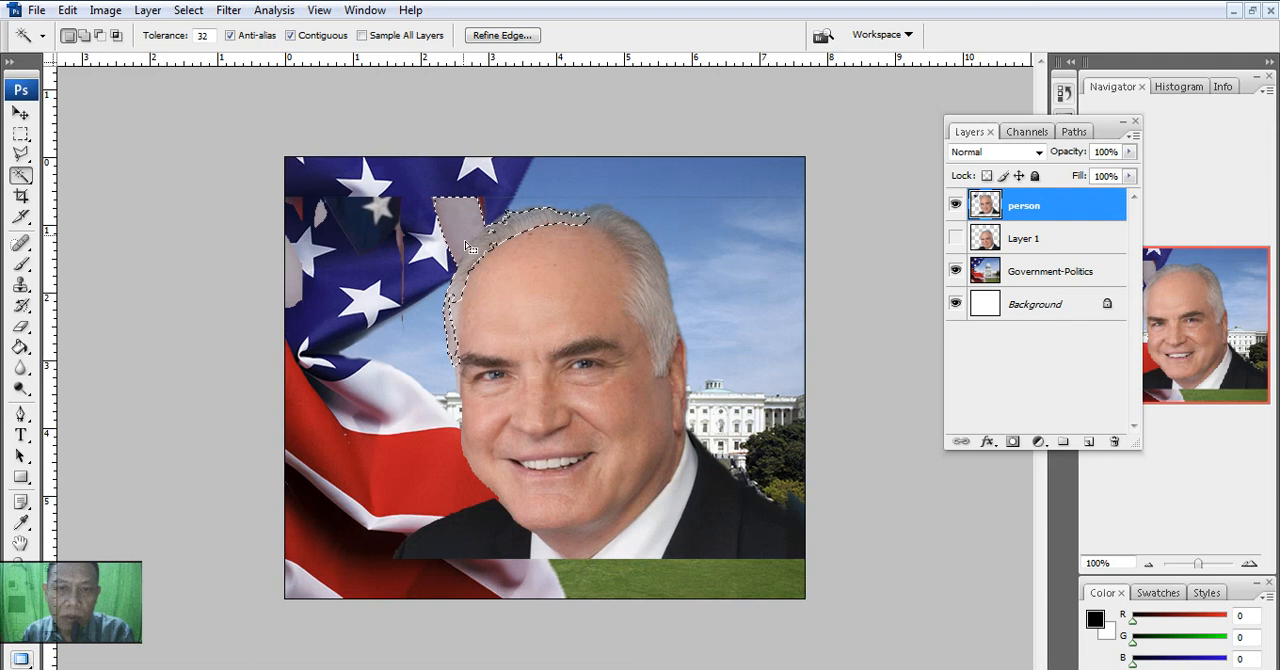
key("Delete")
key("ctrl+d")
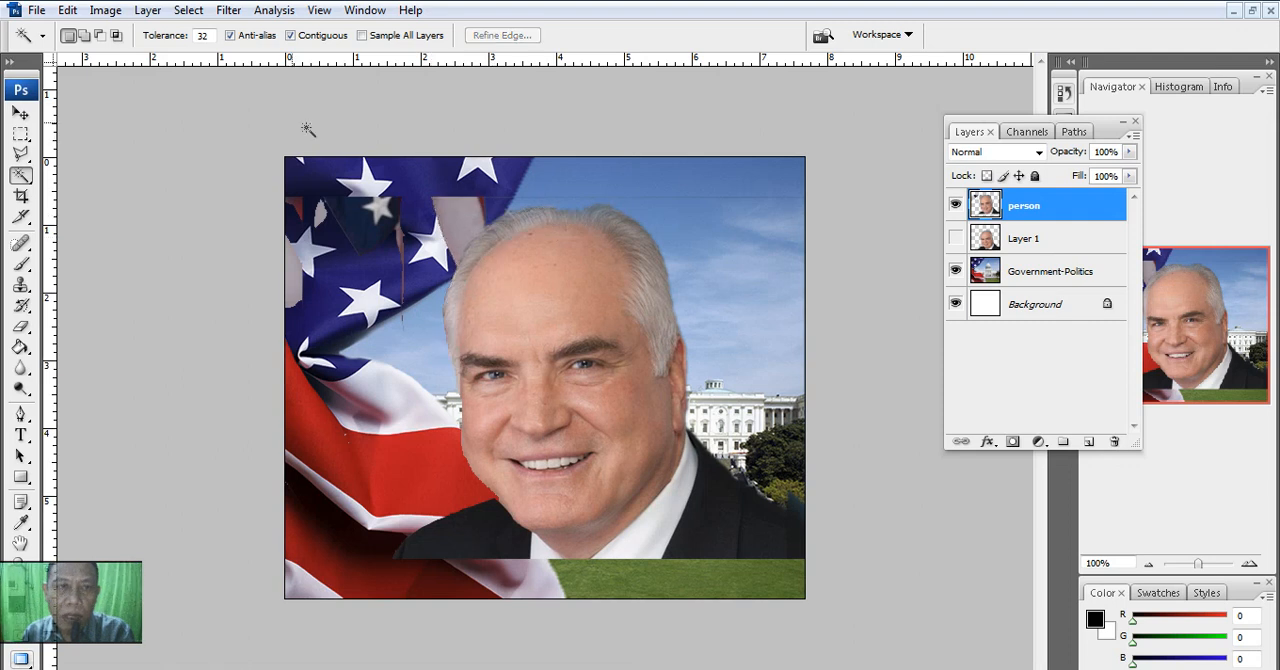
- Set the Magic Wand tolerance to 12, delete the pale patch above the man's hairline, and select the thin red sliver near the upper star
left_click(206, 35)
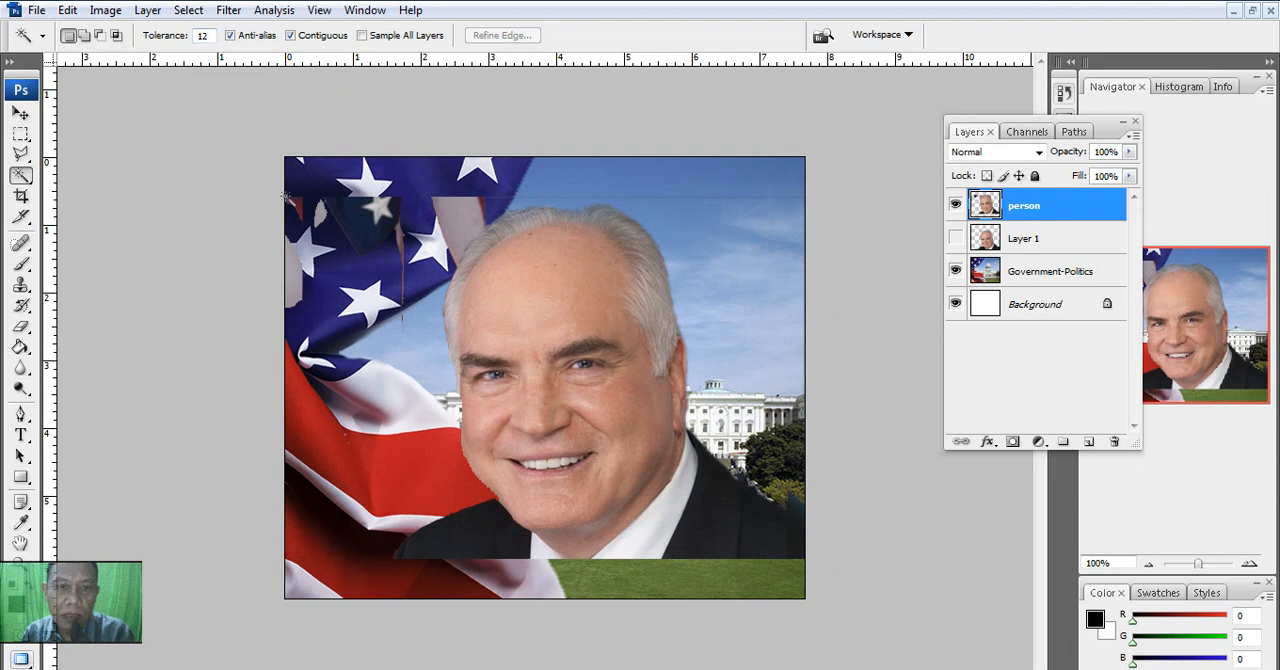
left_click(453, 218)
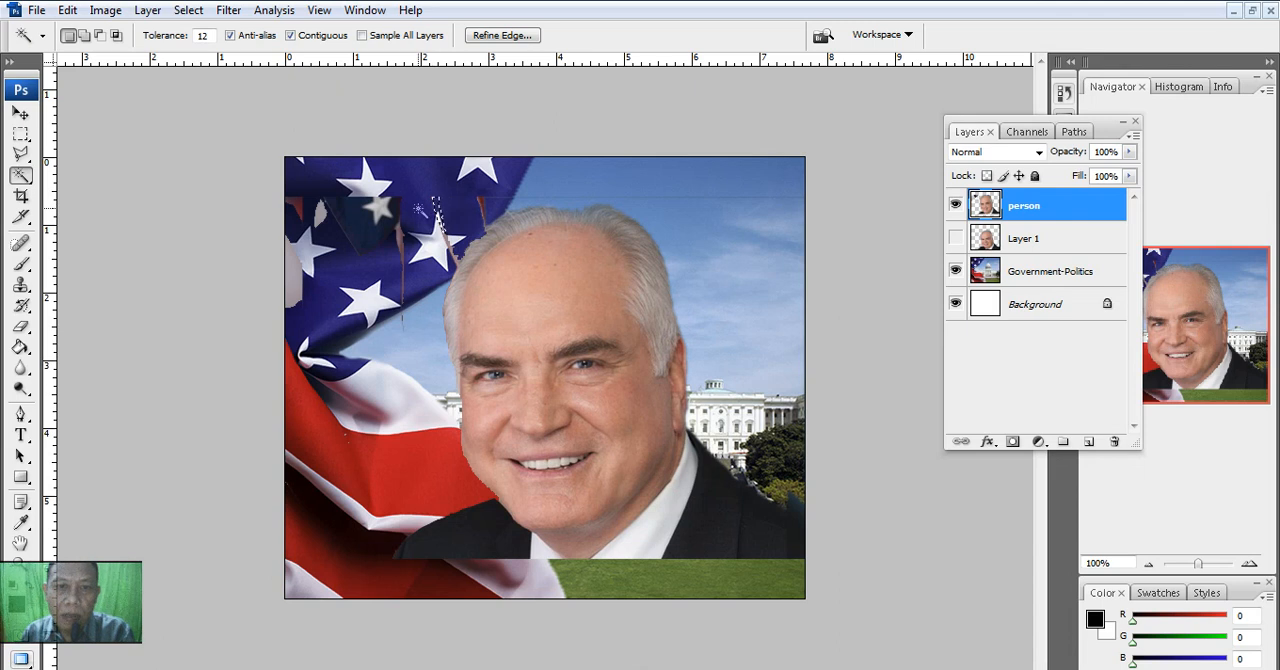
left_click(403, 260)
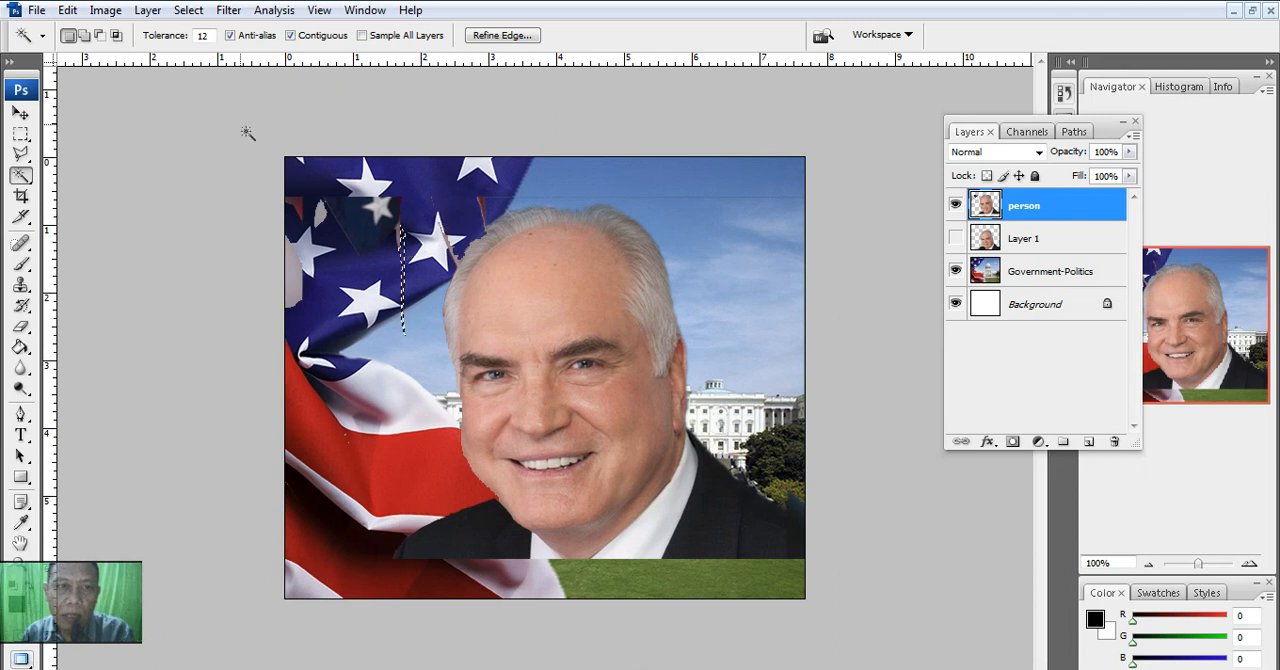
- Set the Magic Wand tolerance to 30 and delete the leftover dark blue flag patch from the person layer
double_click(203, 35)
type("30")
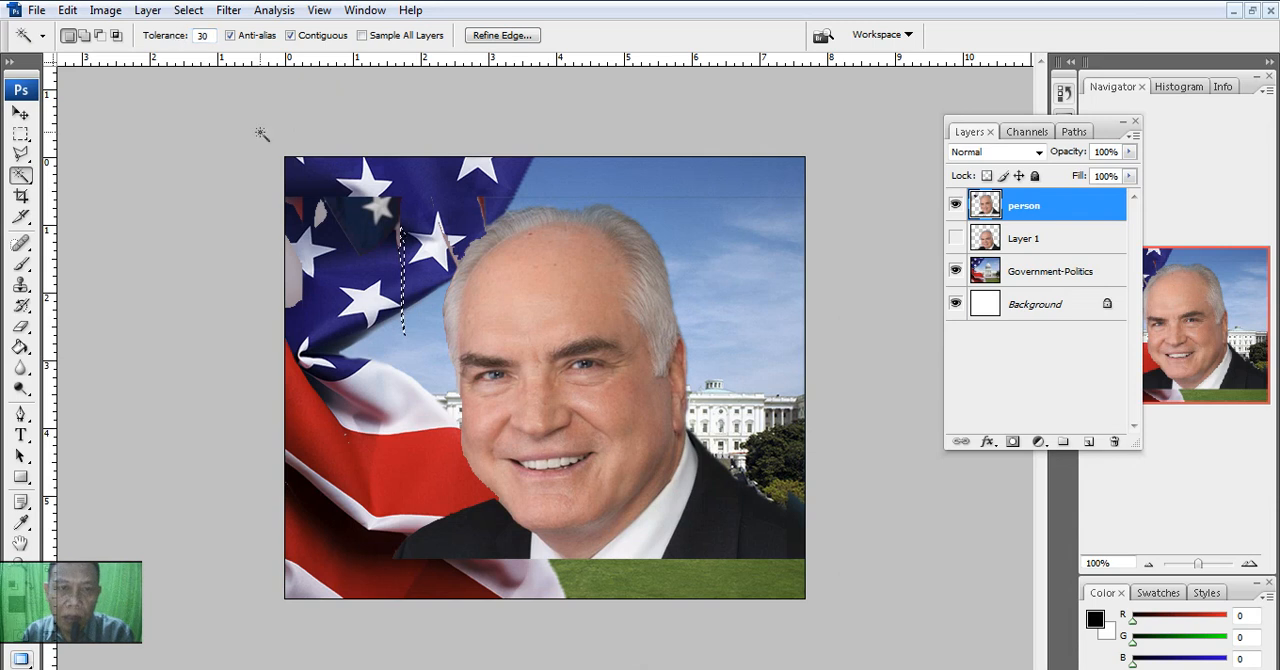
left_click(370, 239)
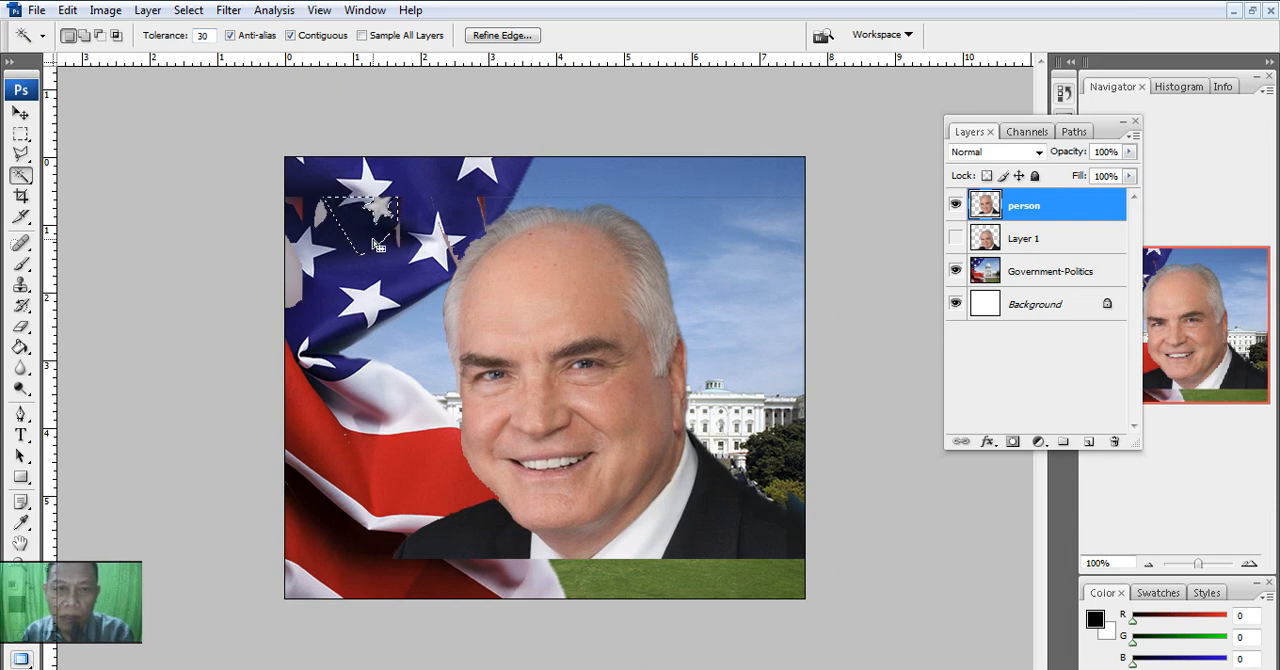
- Select the small pale and red flag remnants near the photo's upper left edge with the Magic Wand and delete them
left_click(330, 283)
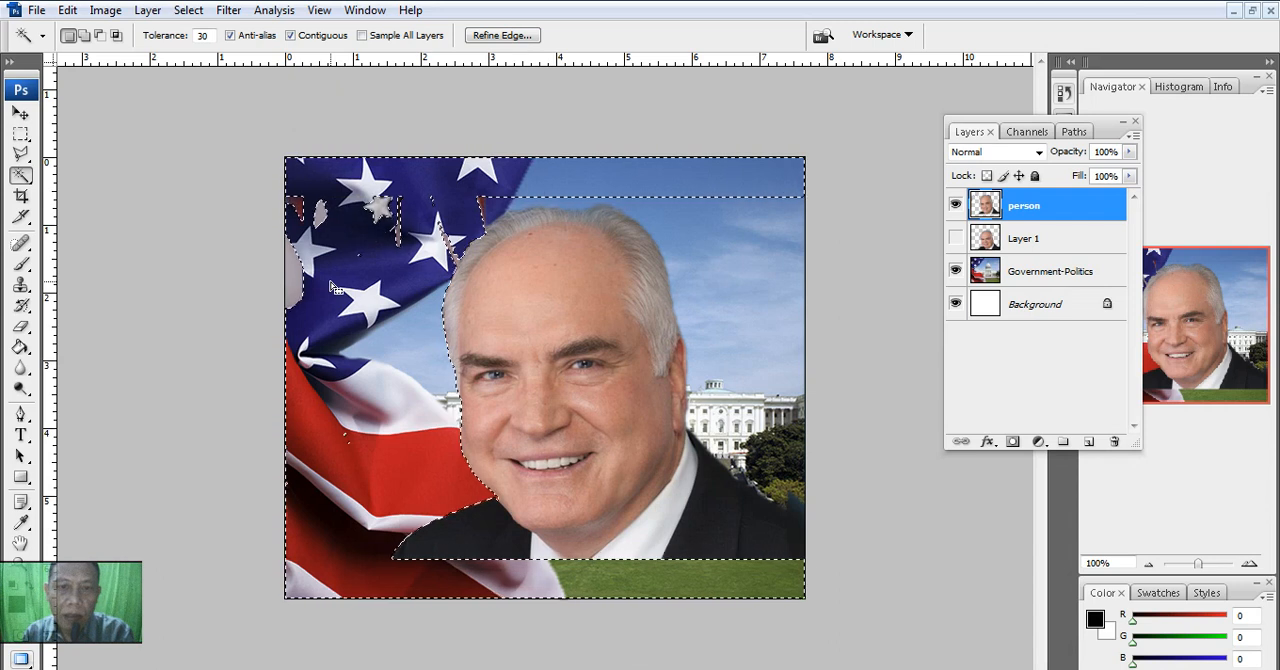
left_click(374, 179)
left_click(372, 182)
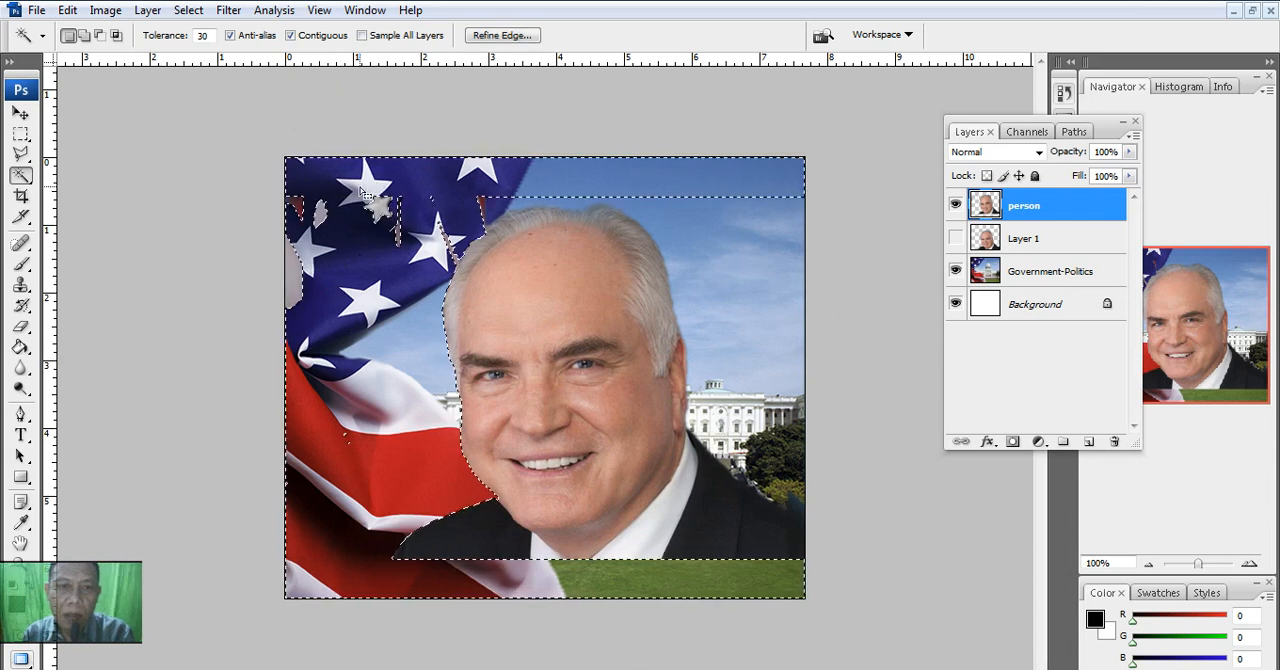
left_click(320, 210)
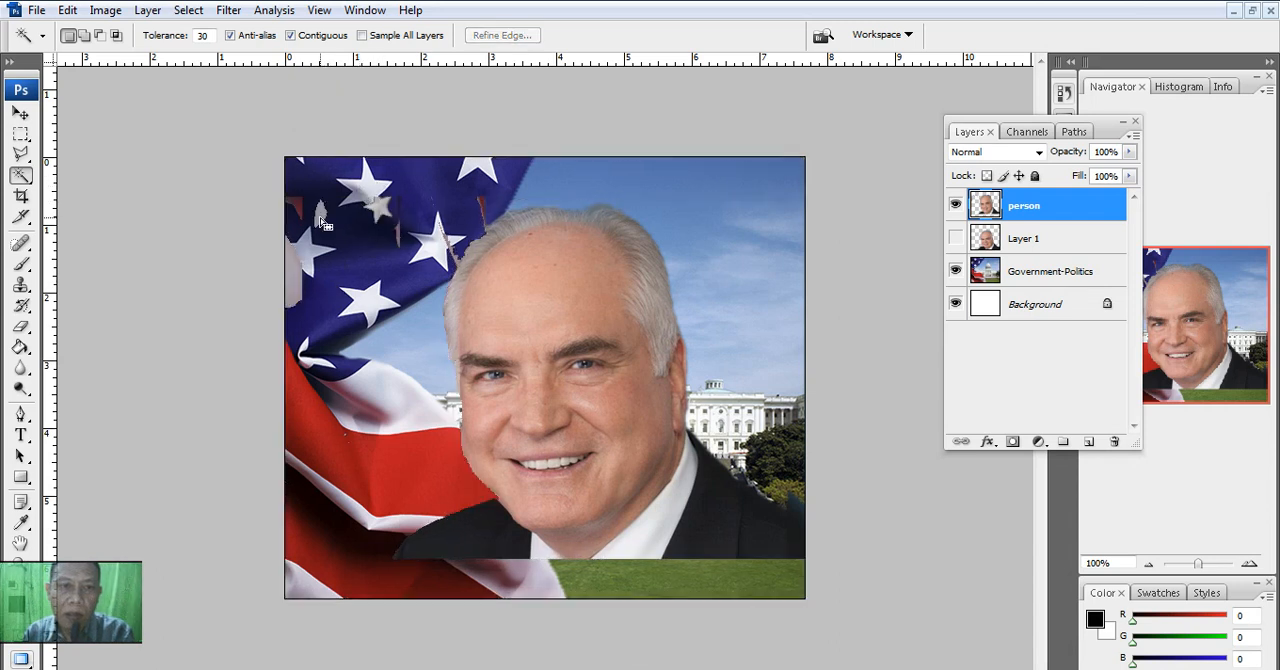
left_click(289, 264)
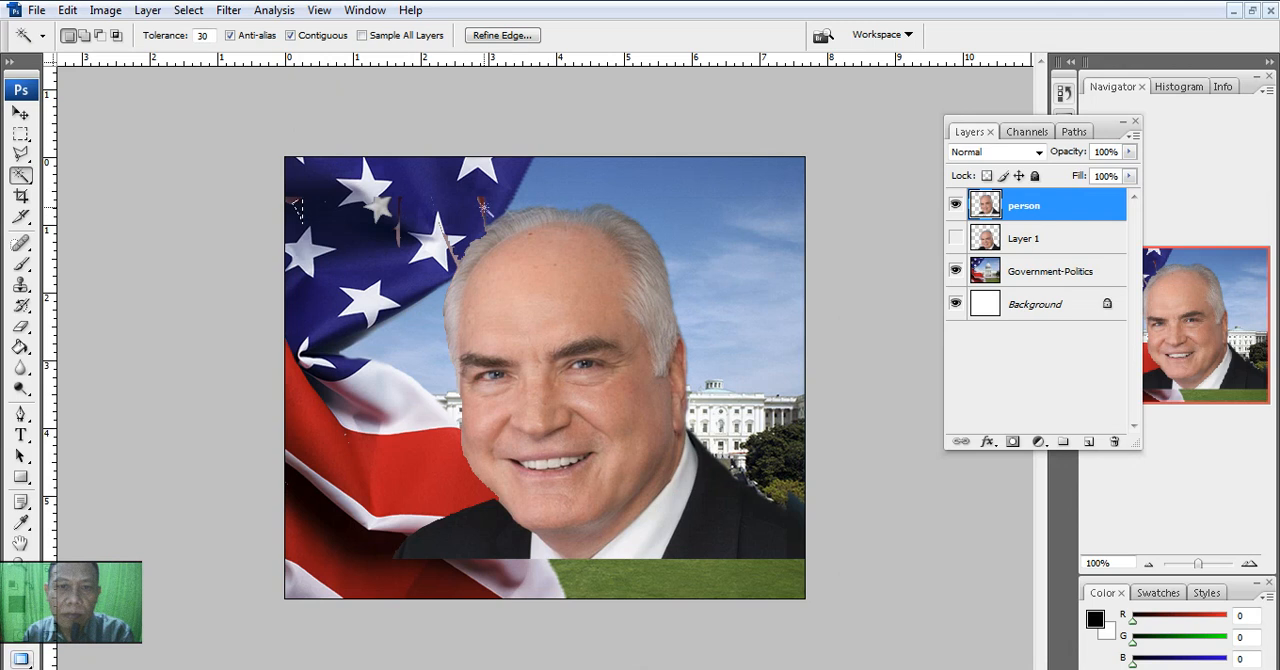
left_click(448, 241)
key("ctrl+d")
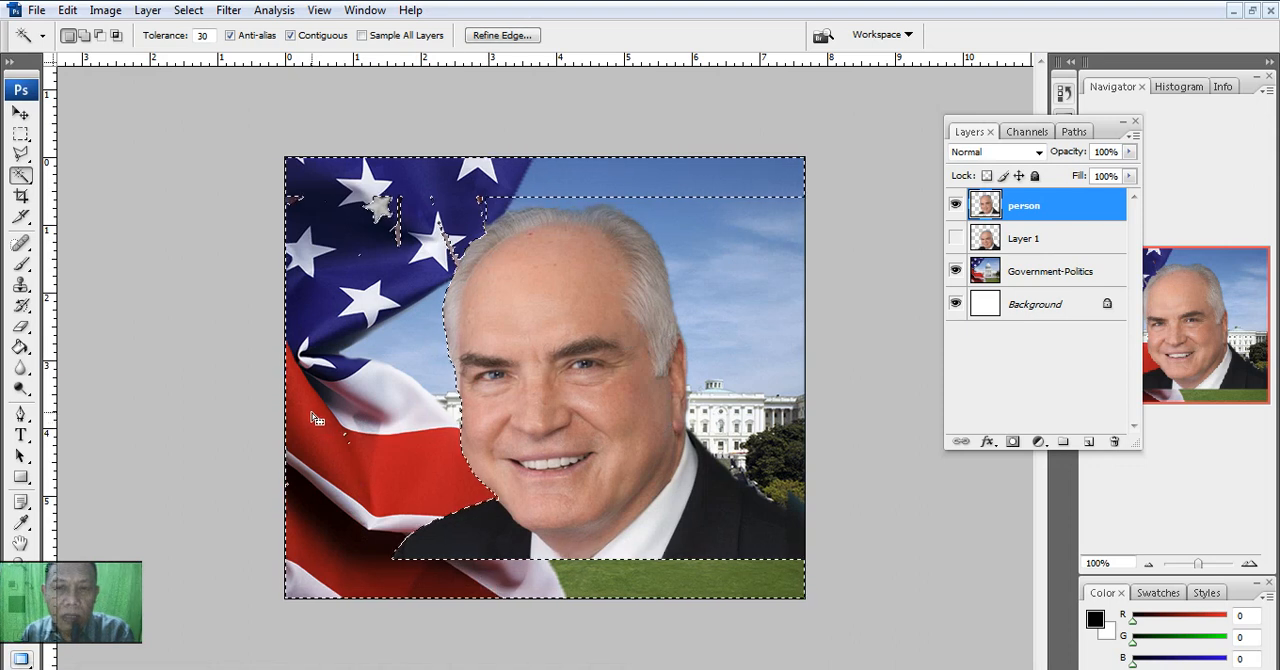
left_click(254, 320)
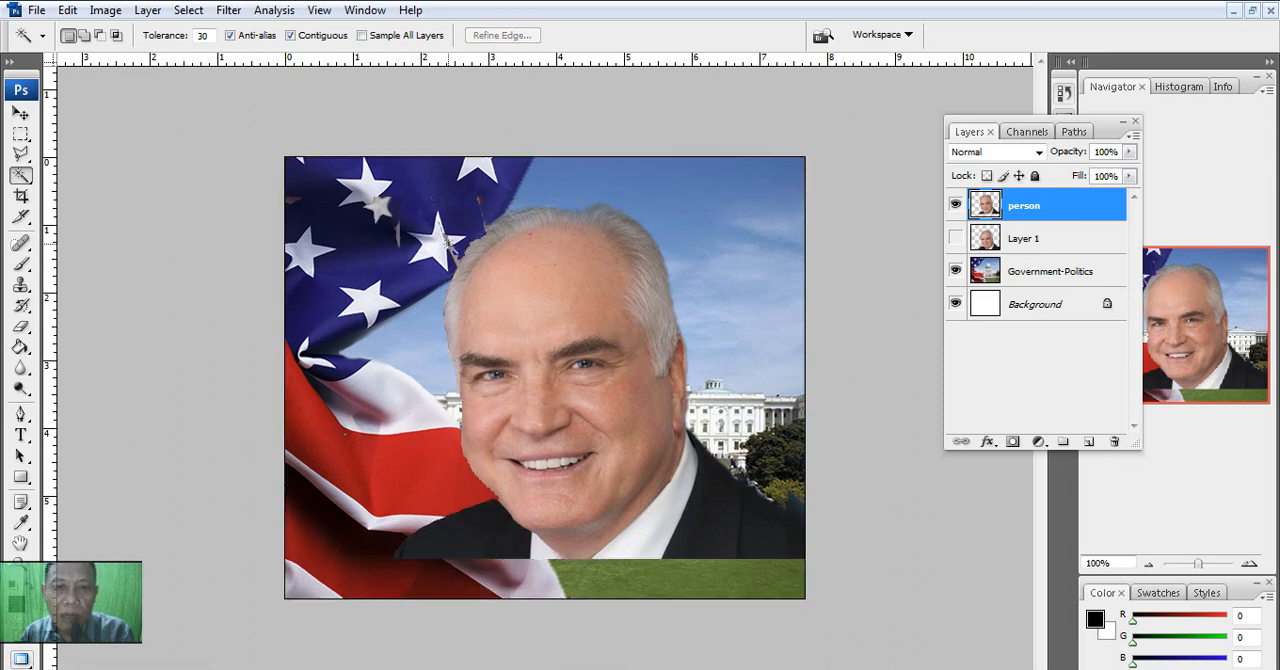
- Erase the remaining slivers between the stars and the man's hair with a 13 px Eraser, and move the person layer down to the canvas's bottom edge
left_click(21, 328)
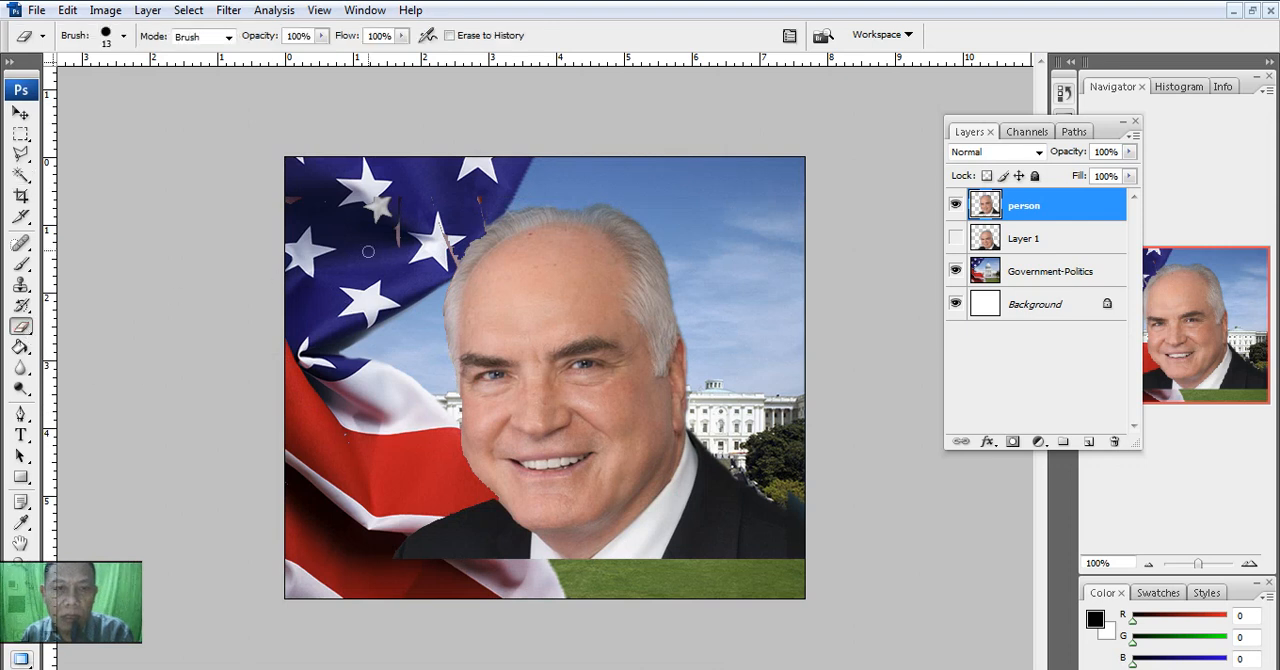
left_click_drag(391, 228, 394, 245)
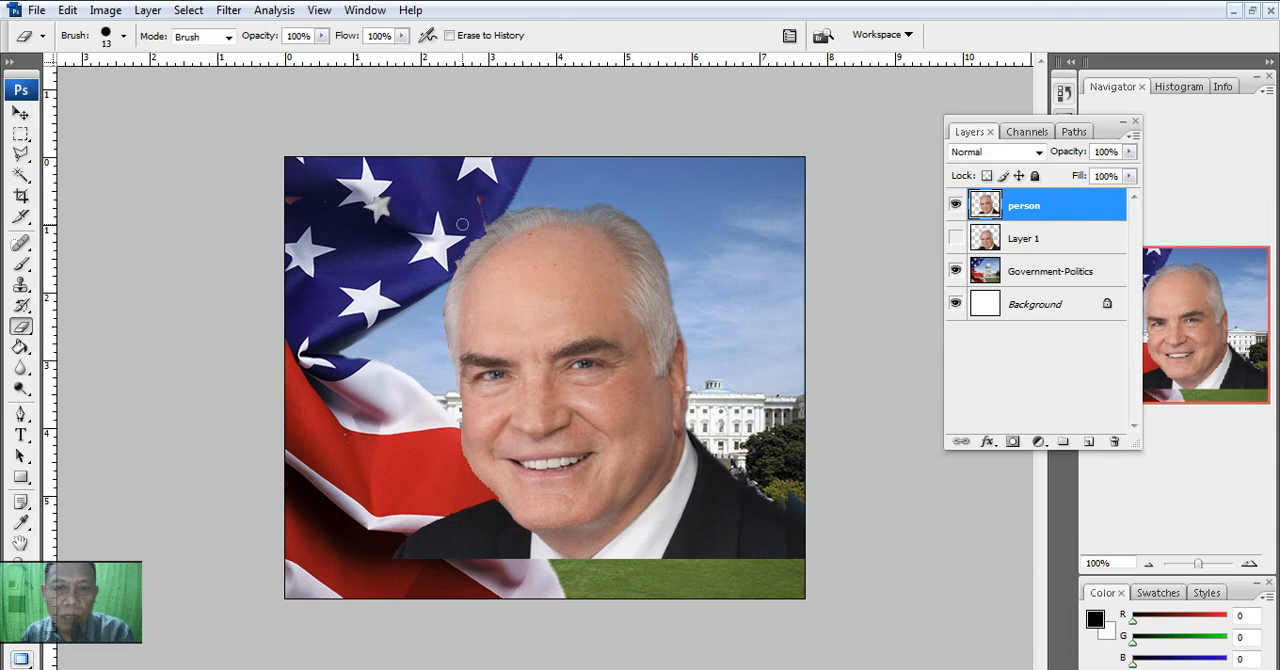
mouse_move(471, 199)
left_mouse_down()
mouse_move(478, 223)
mouse_move(445, 270)
left_mouse_up()
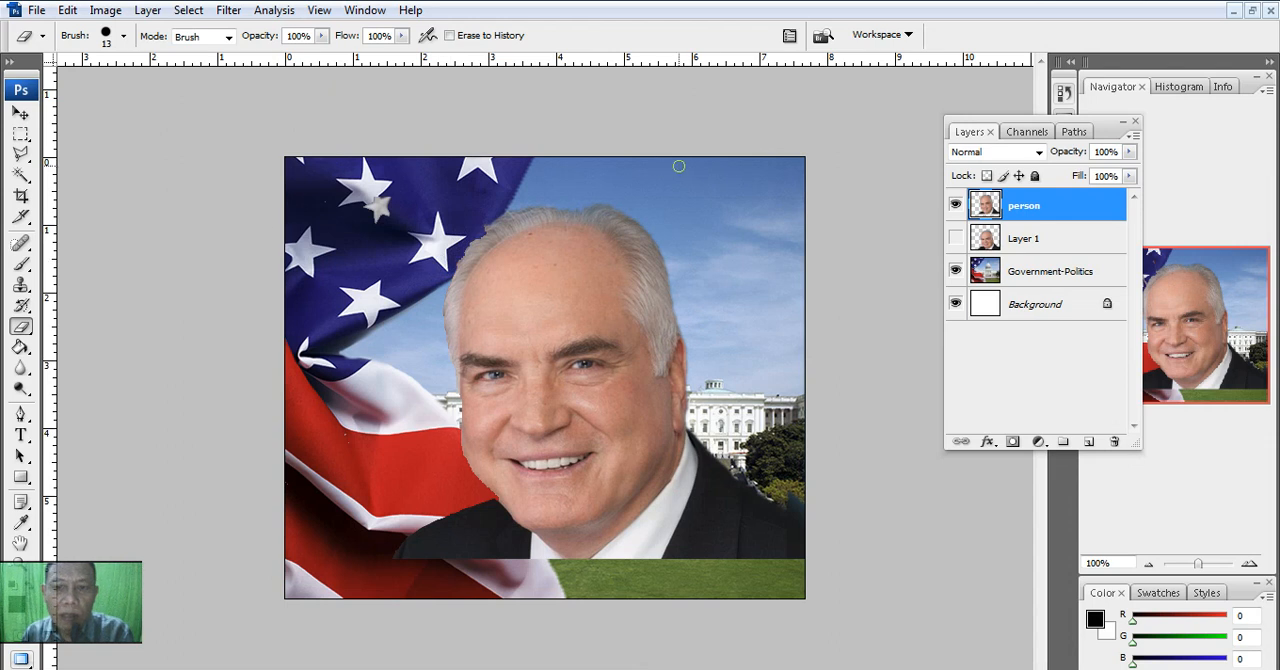
left_click(20, 113)
left_click_drag(556, 358, 557, 385)
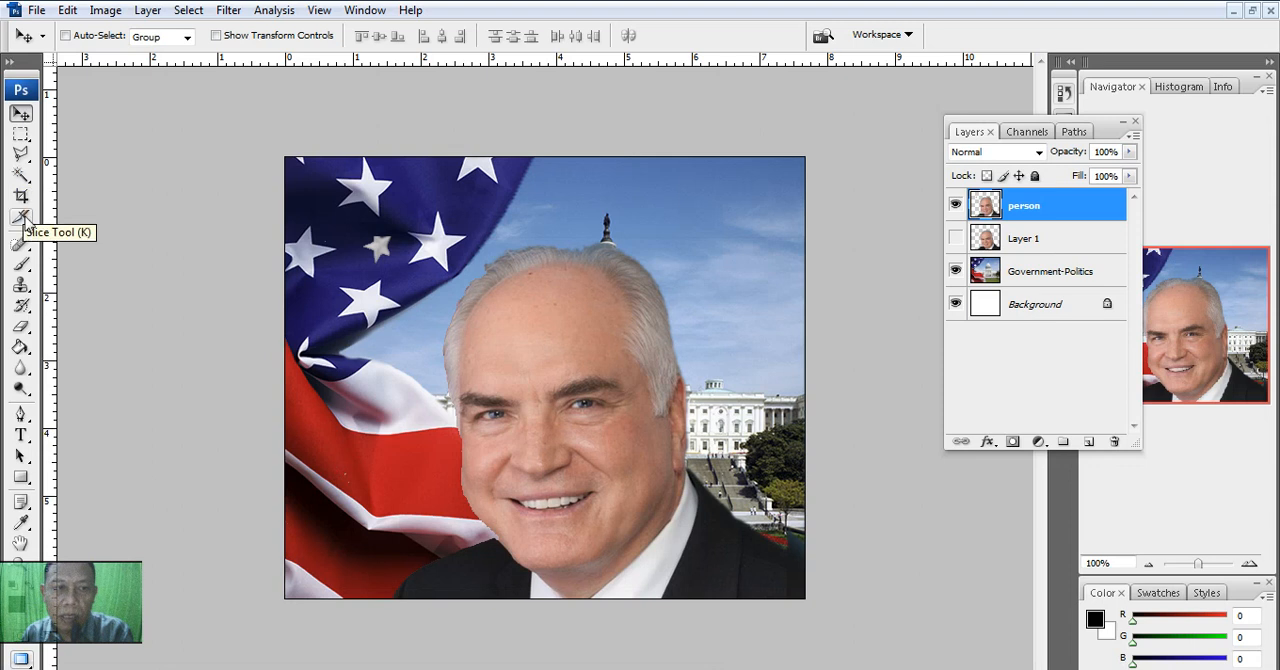
- Set the Eraser brush size to 89 px, try erasing along the man's shoulder edge, and undo the stroke
left_click(20, 326)
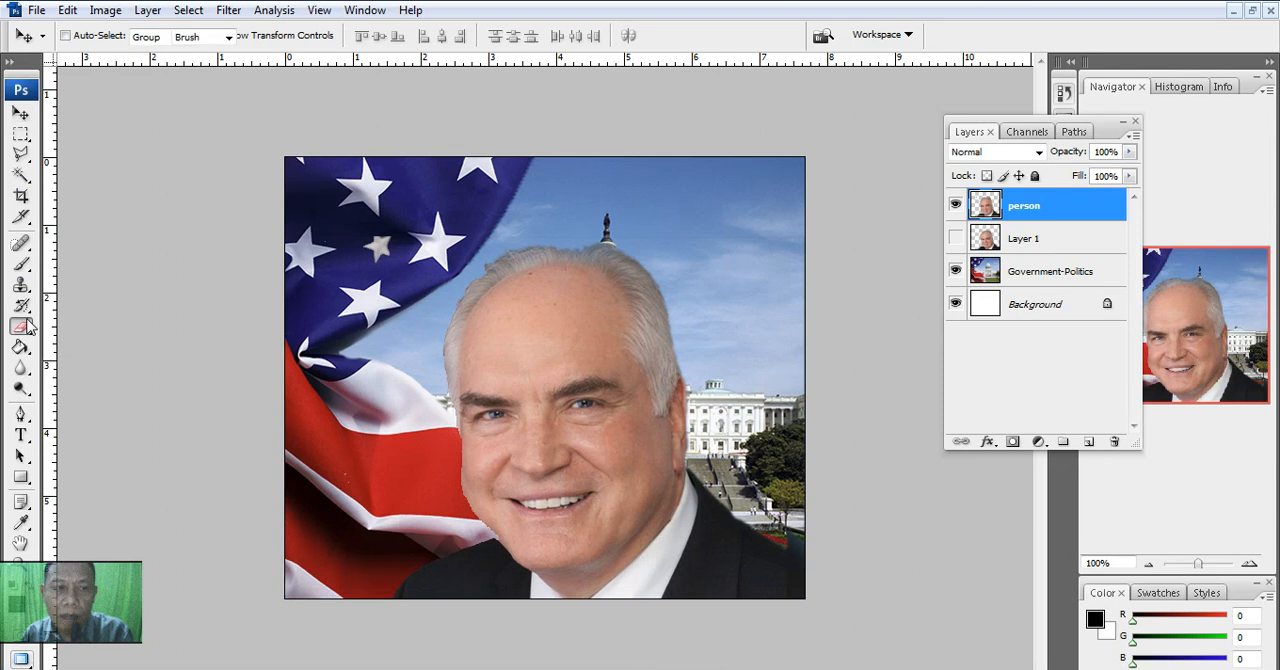
right_click(731, 210)
left_click_drag(806, 258, 837, 252)
key("Return")
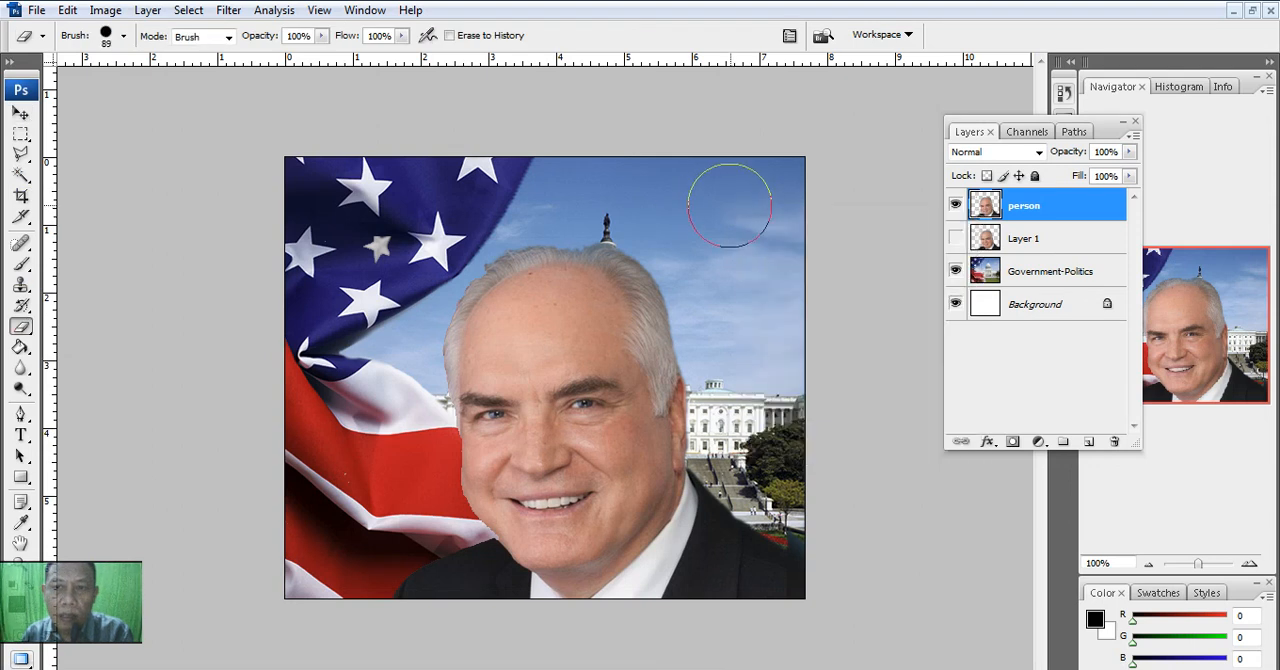
mouse_move(787, 486)
left_mouse_down()
mouse_move(774, 286)
mouse_move(705, 182)
mouse_move(606, 174)
mouse_move(431, 199)
mouse_move(354, 265)
mouse_move(341, 302)
mouse_move(316, 216)
mouse_move(401, 167)
mouse_move(452, 172)
mouse_move(354, 259)
mouse_move(344, 349)
mouse_move(396, 514)
mouse_move(428, 553)
left_mouse_up()
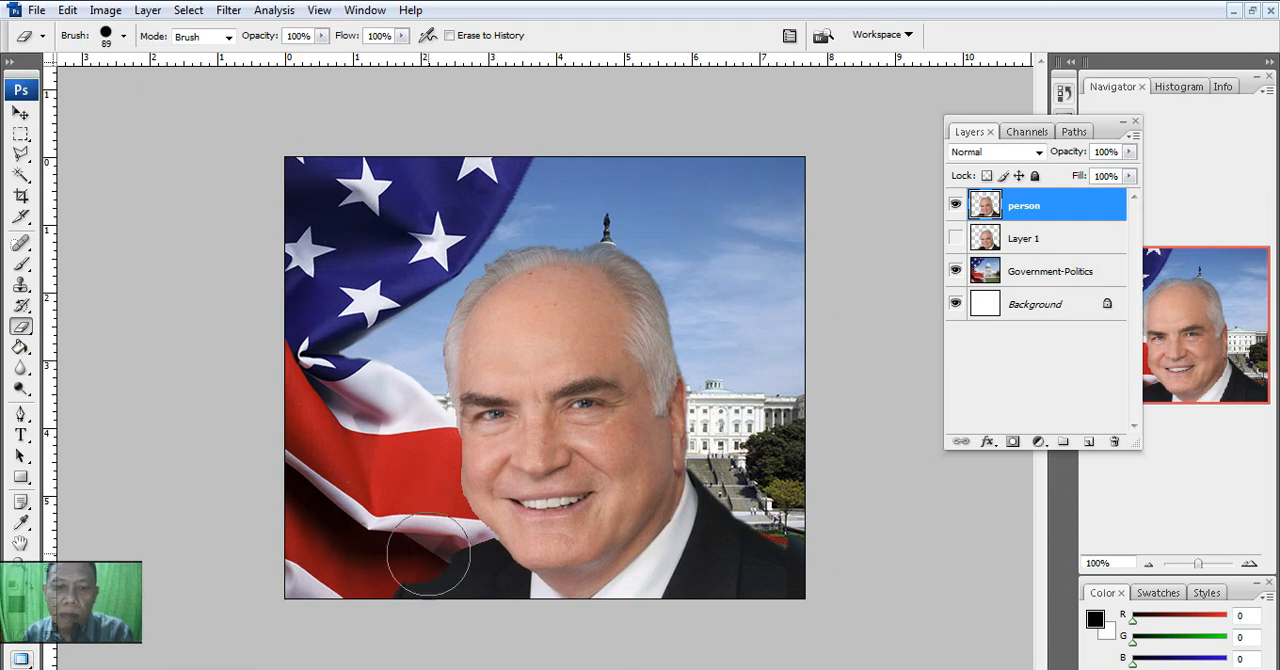
key("ctrl+z")
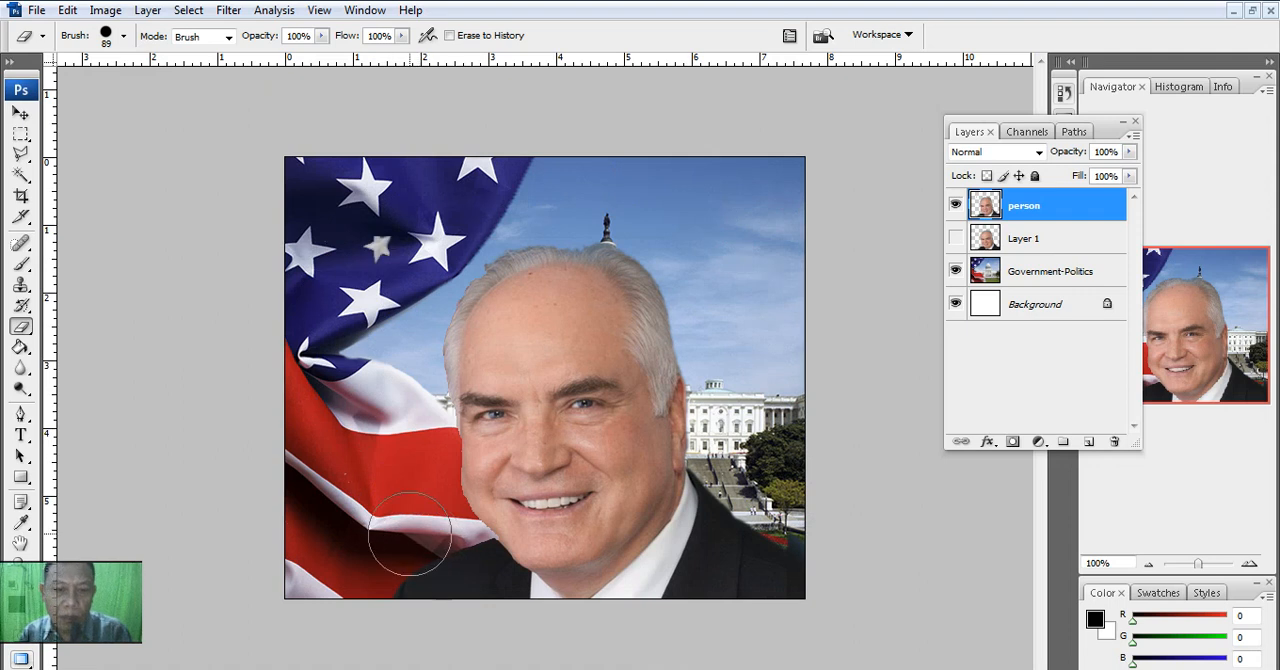